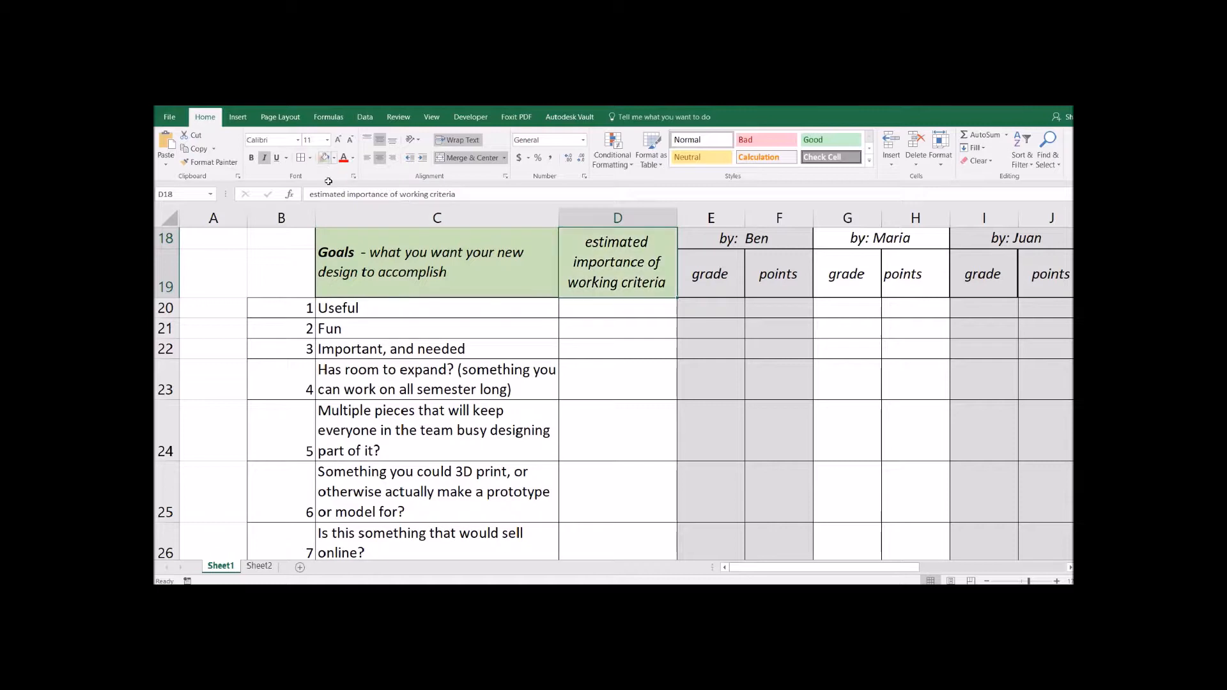
- Enter importance ratings 9, 10, 9, 10 for the first four goals in D20:D23
click(588, 311)
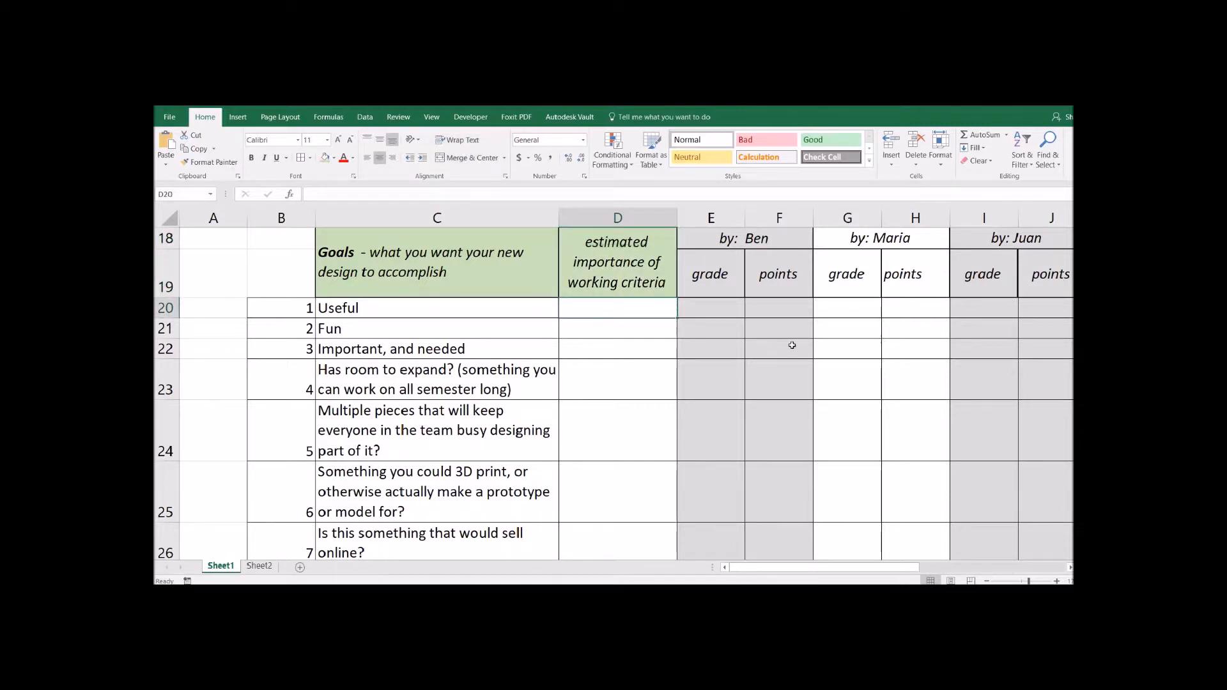
text(9)
key(Return)
text(10)
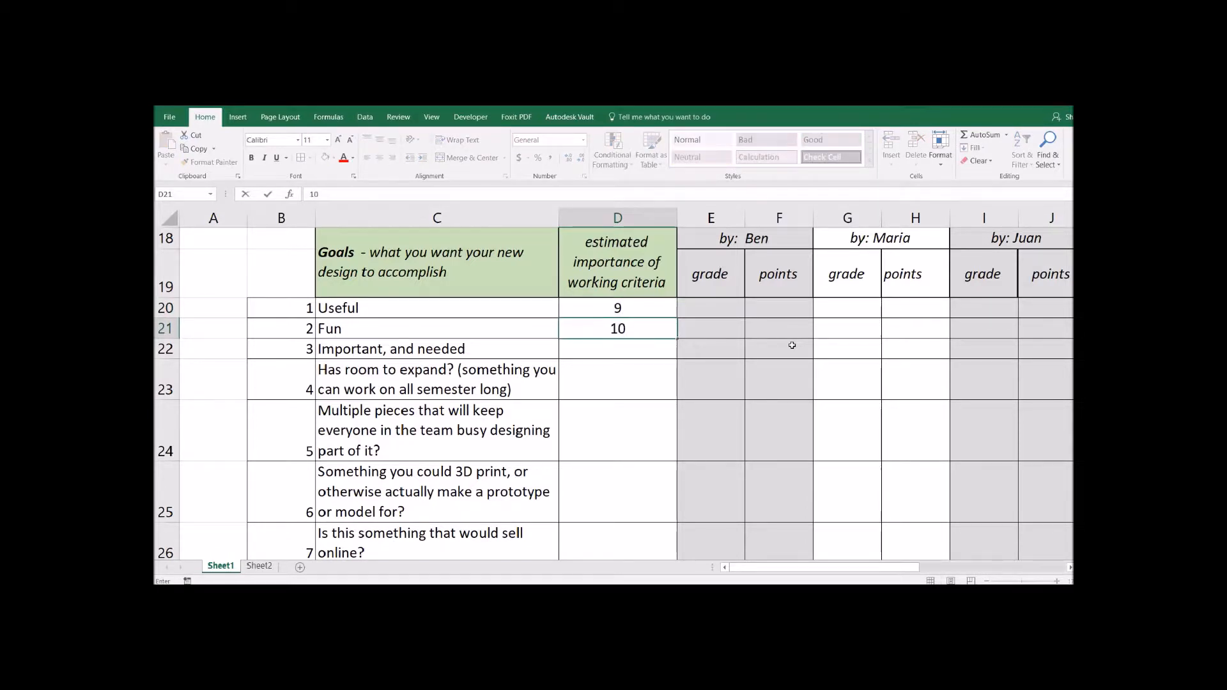
key(Return)
text(9)
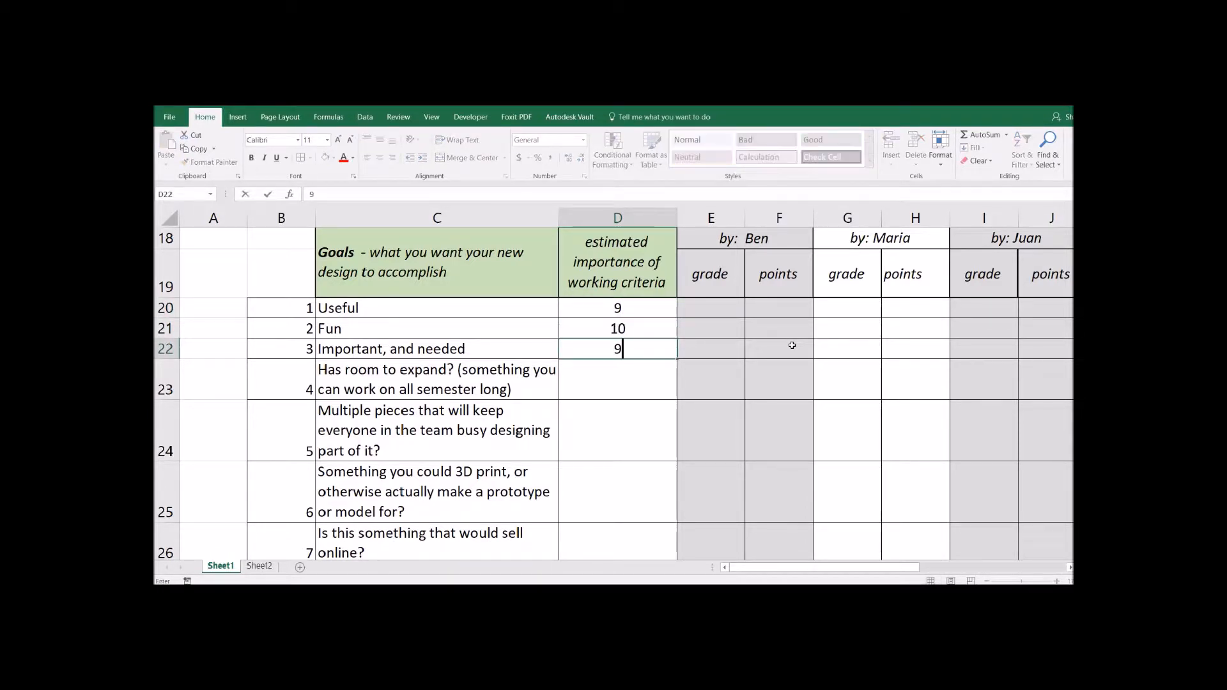
key(Return)
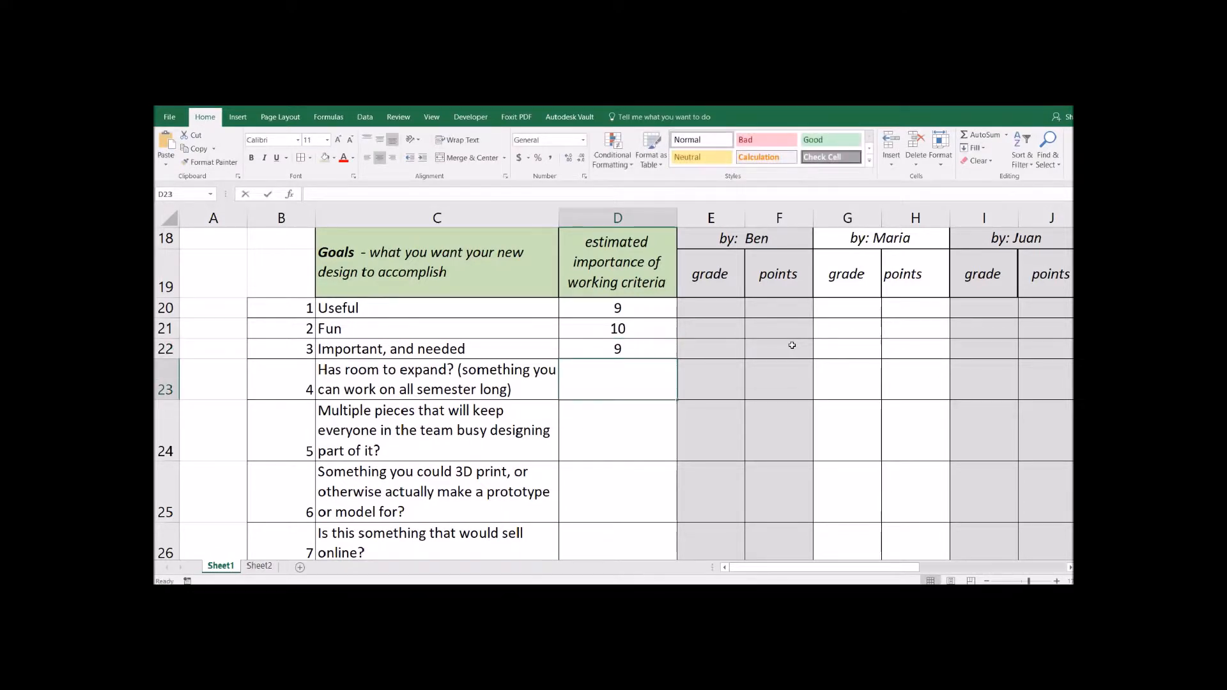
text(10)
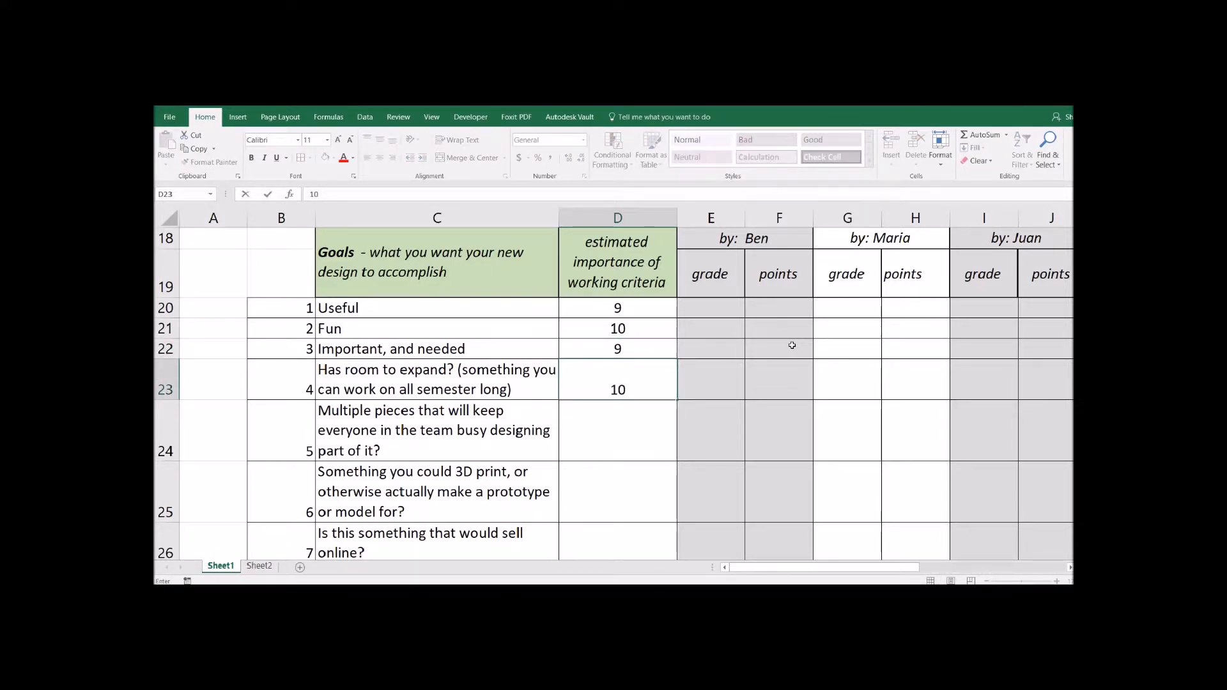
key(Return)
- Enter 10, 8, 8, 7 for goals 5–8 and leave Other criteria's importance blank
text(10)
key(Return)
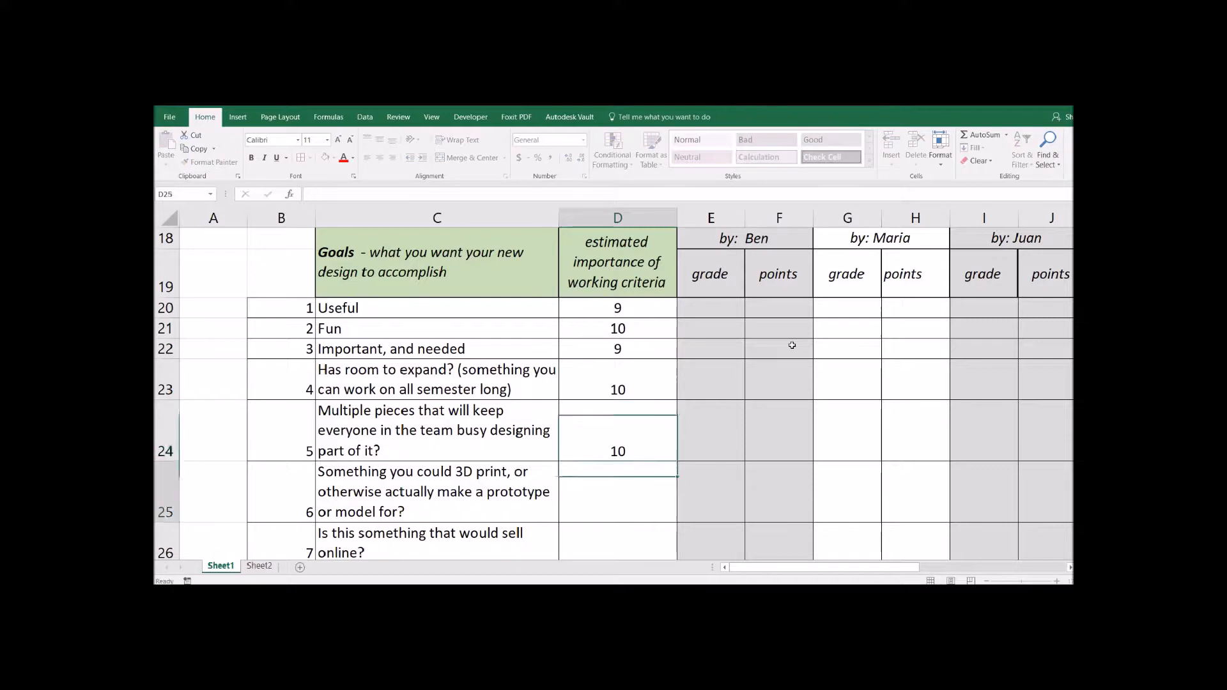
text(8)
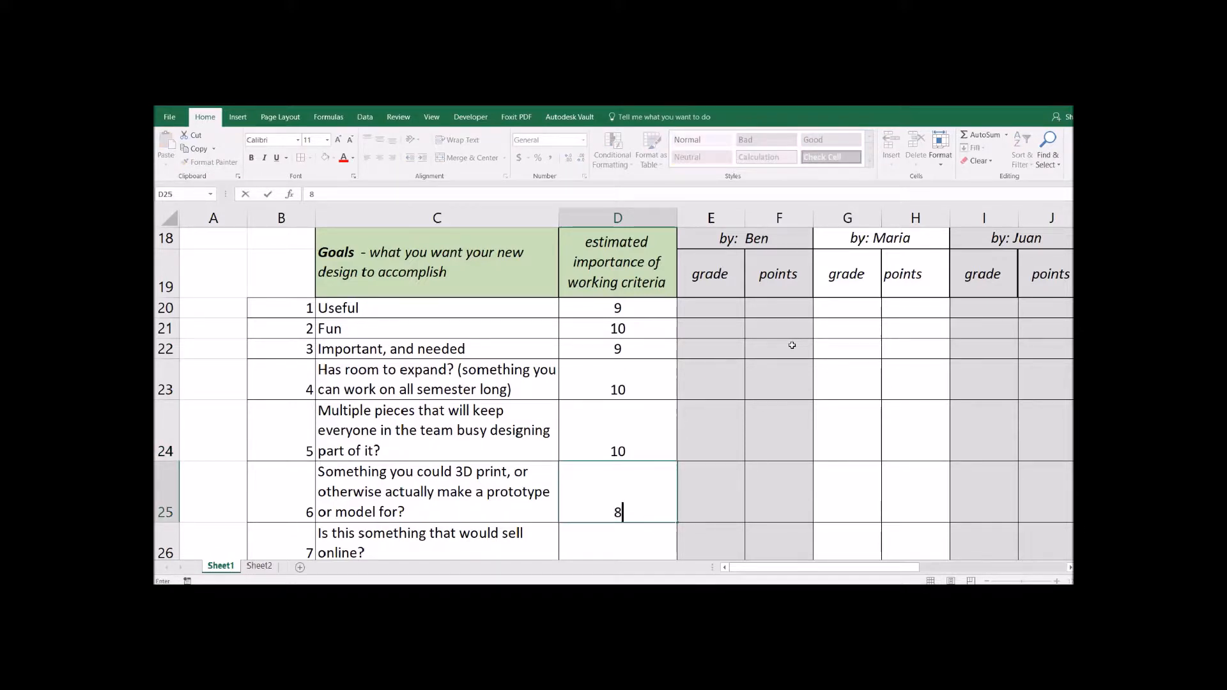
key(Return)
text(8)
key(Return)
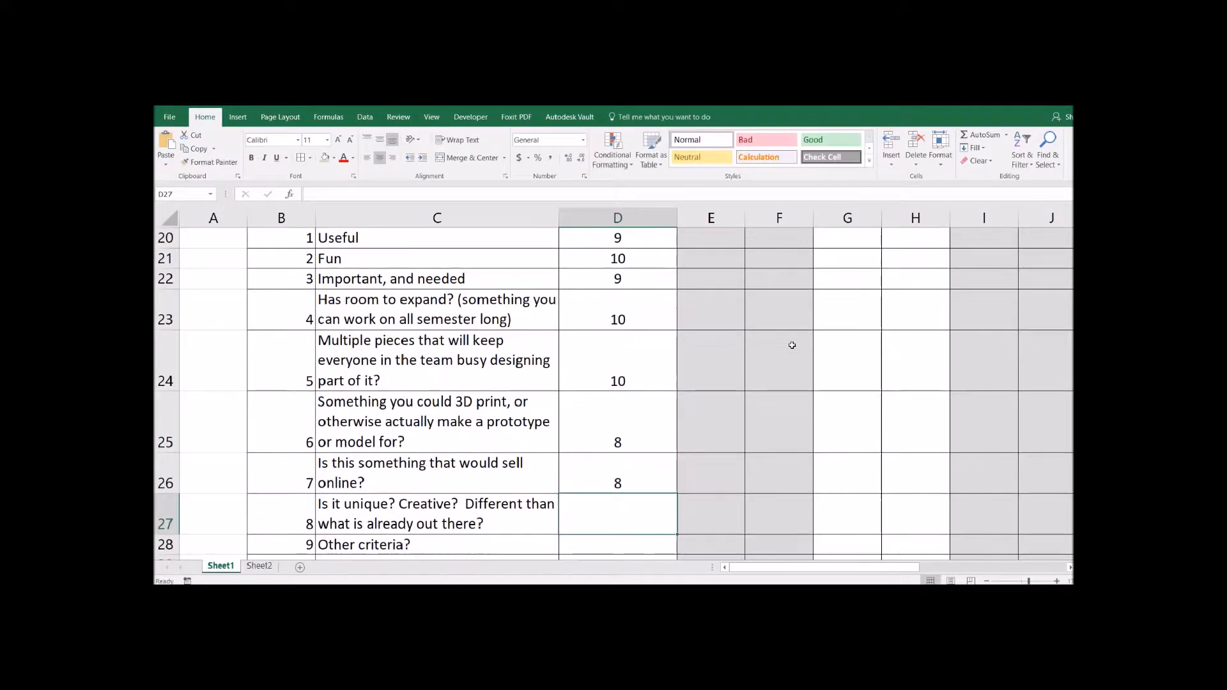
text(7)
key(Return)
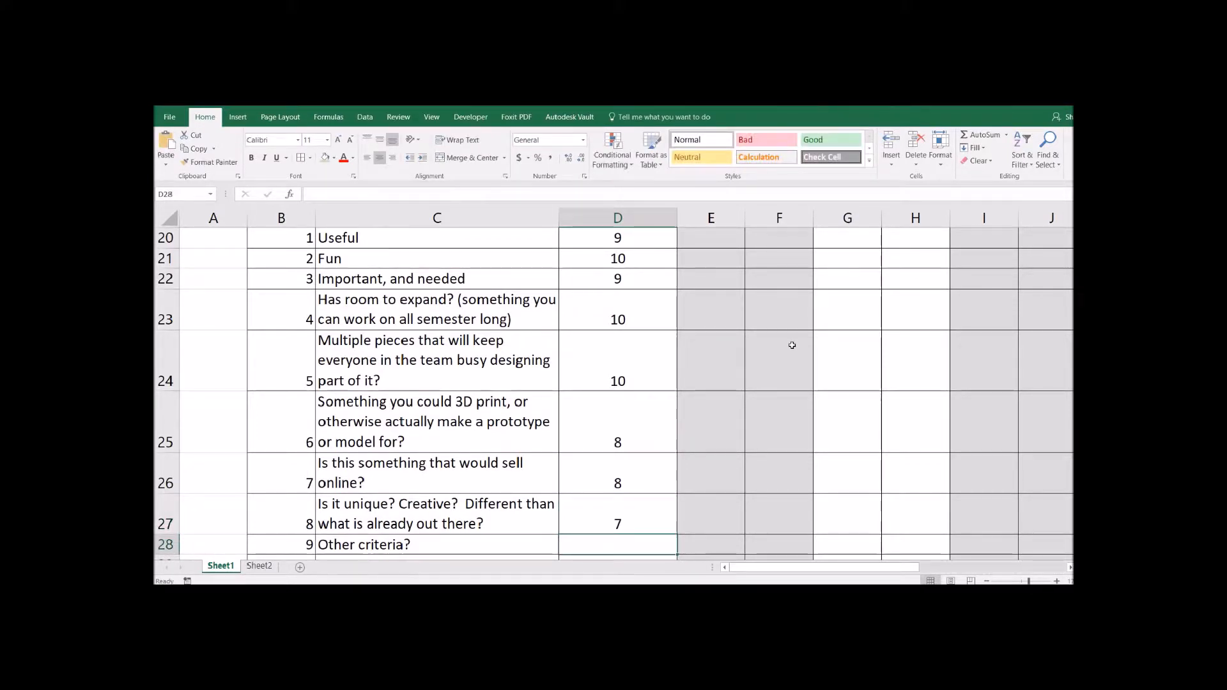
text(??)
key(BackSpace)
key(BackSpace)
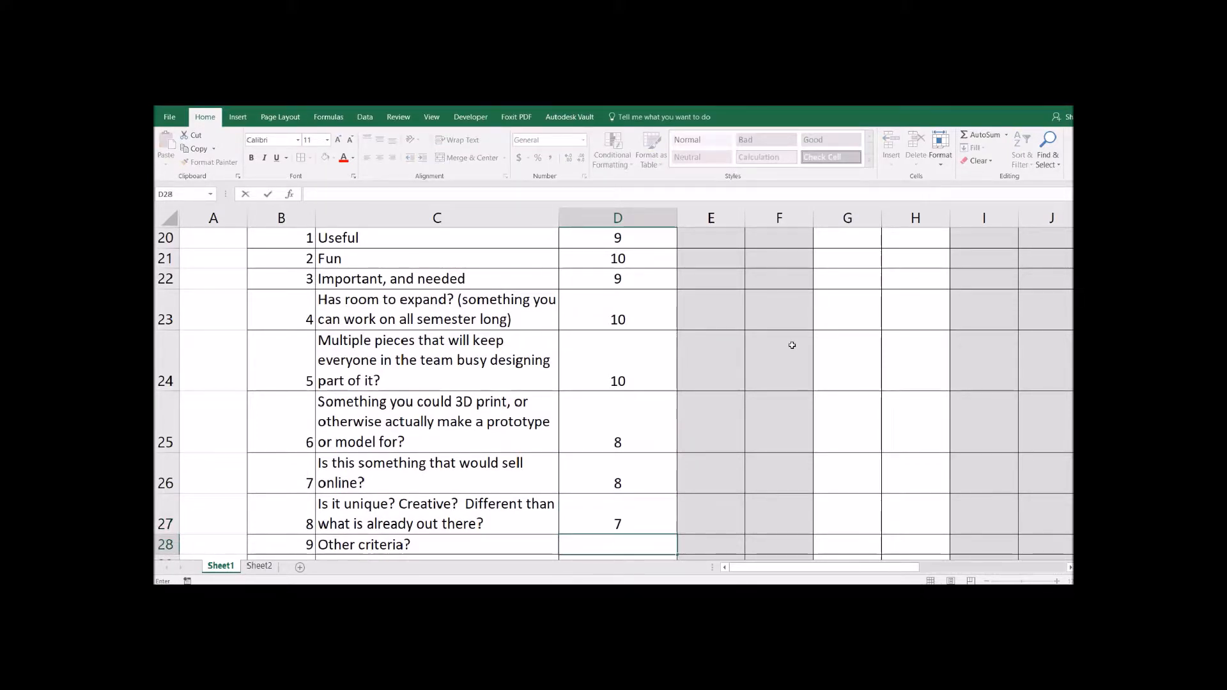
key(Return)
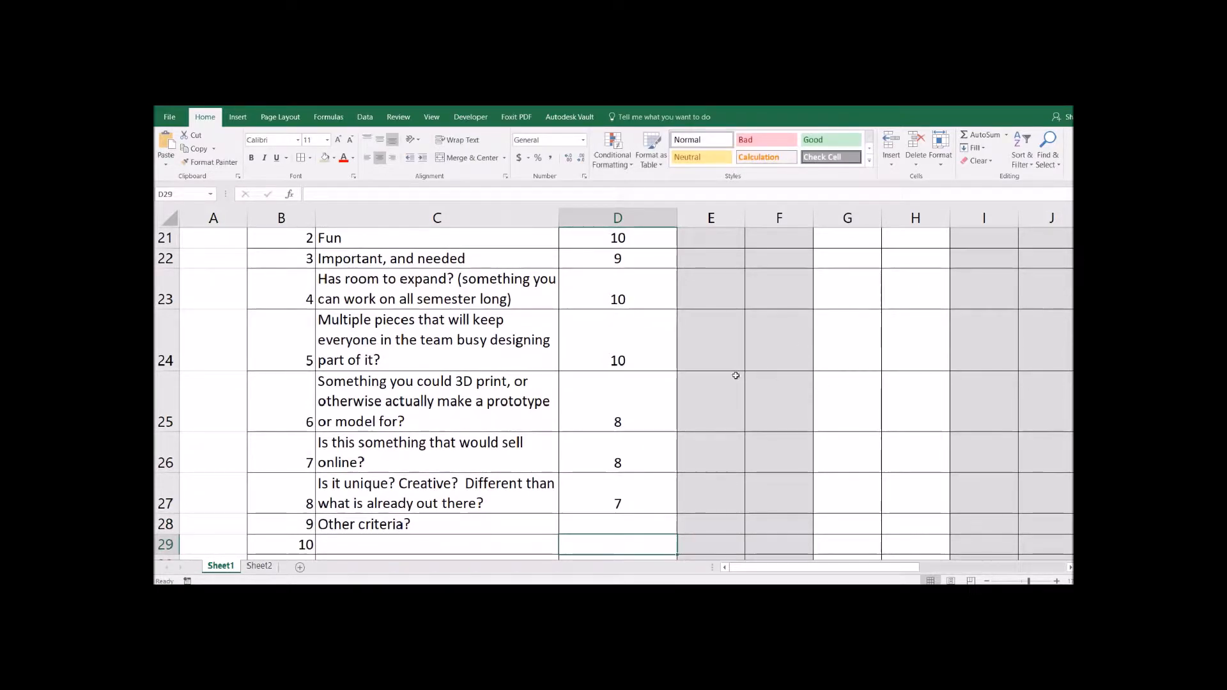
click(639, 294)
- Revise the Useful and room-to-expand importance ratings to 8
scroll(639, 300, up, 1)
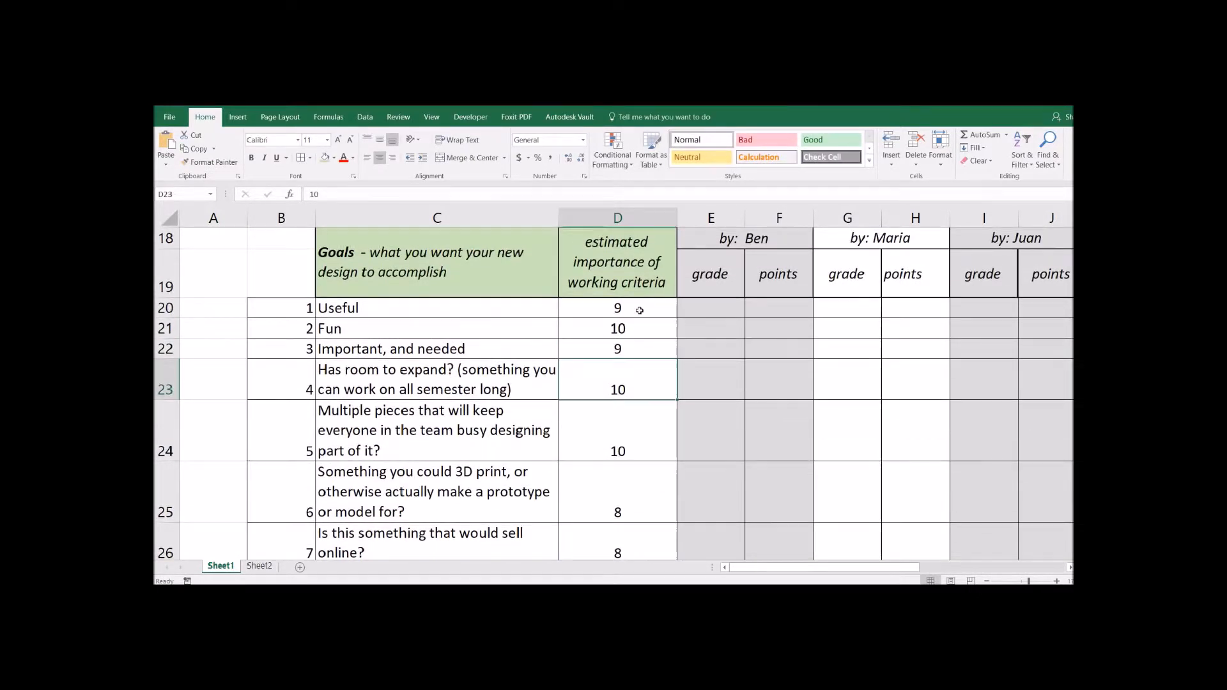
click(629, 439)
click(639, 312)
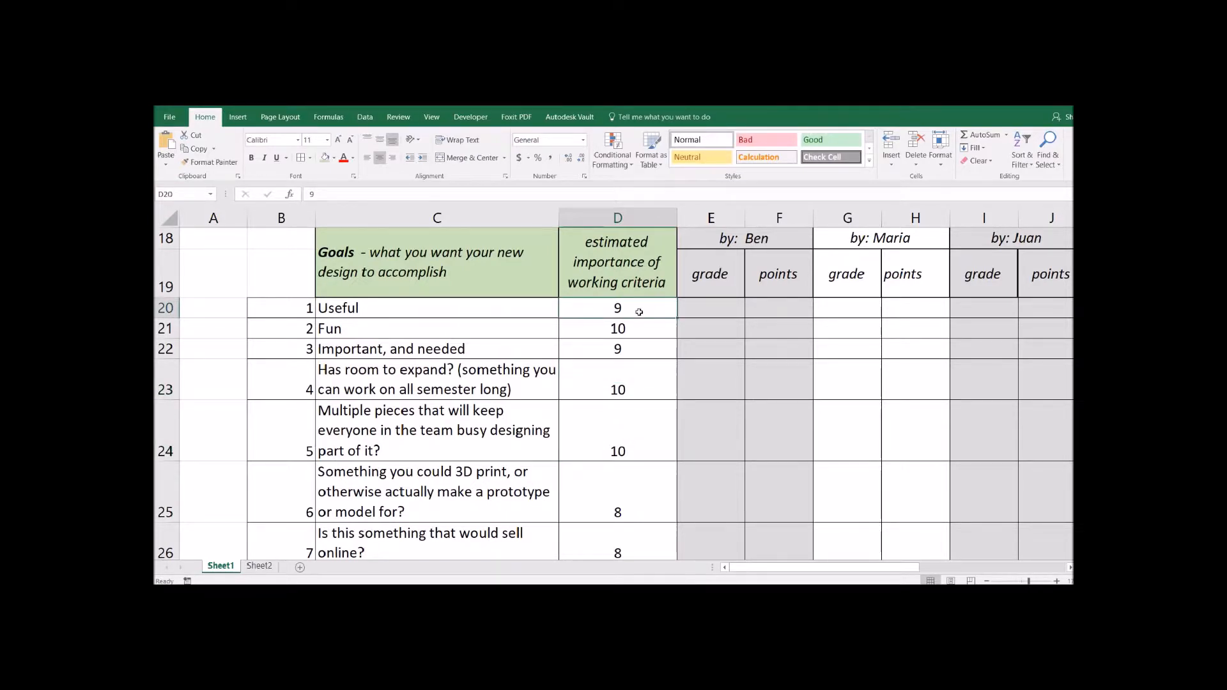
text(8)
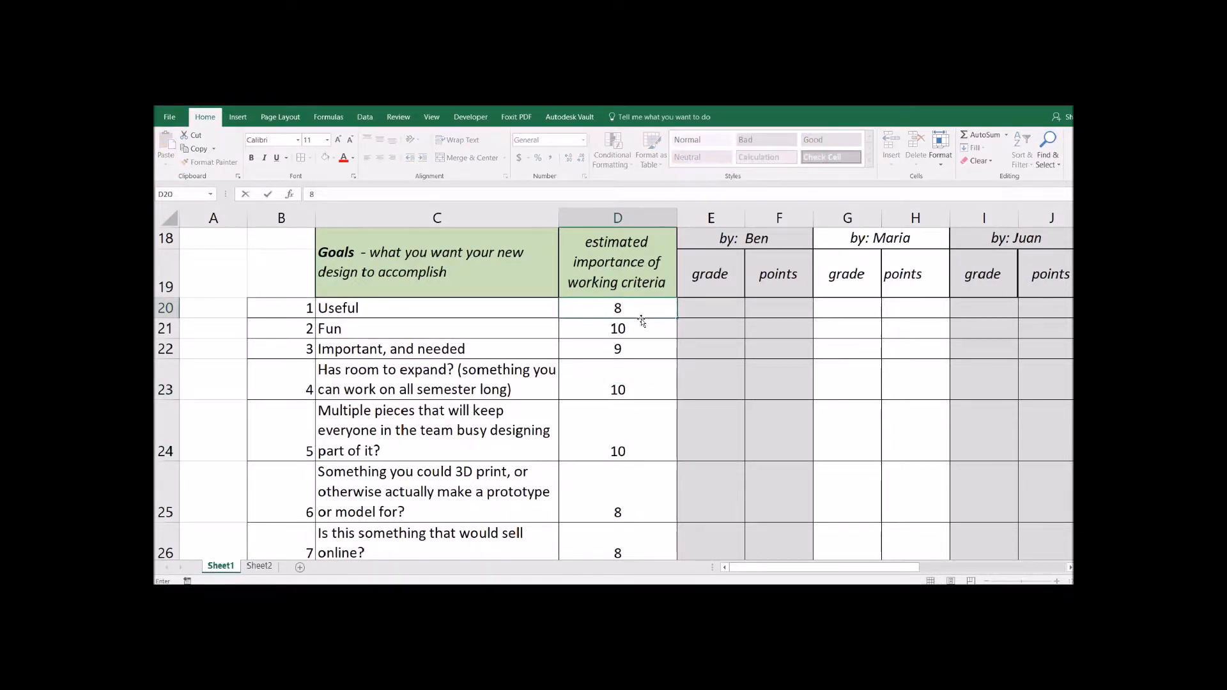
key(Return)
key(Return)
key(Return)
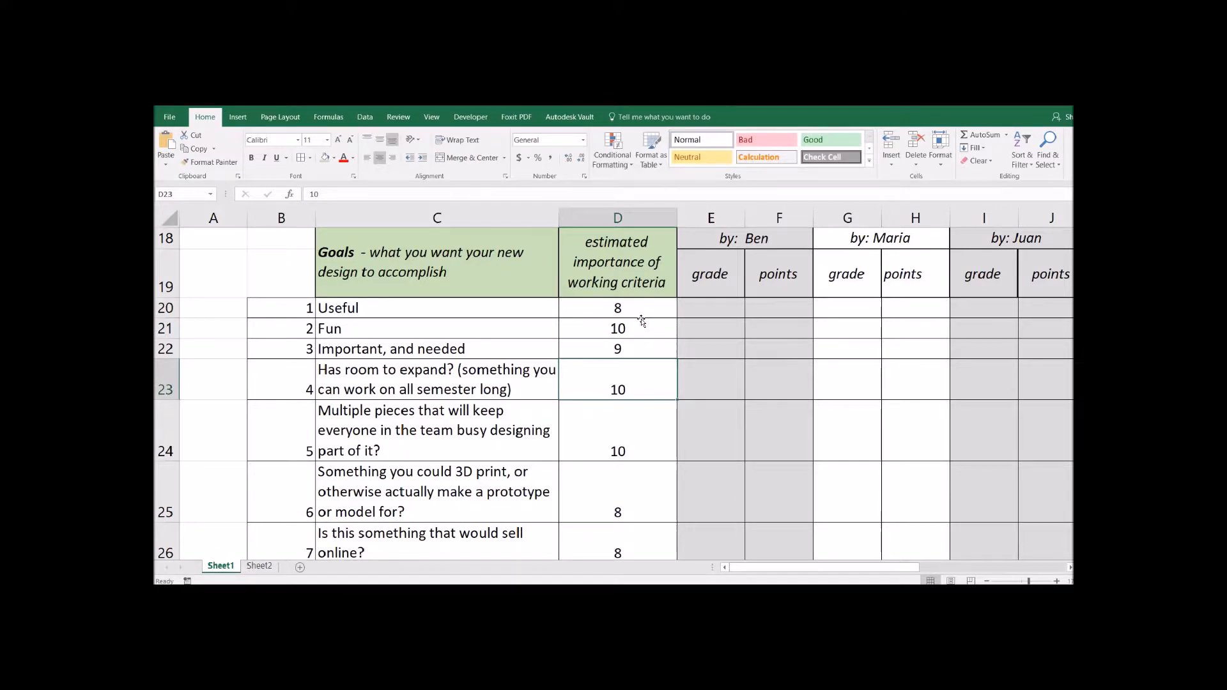
key(Return)
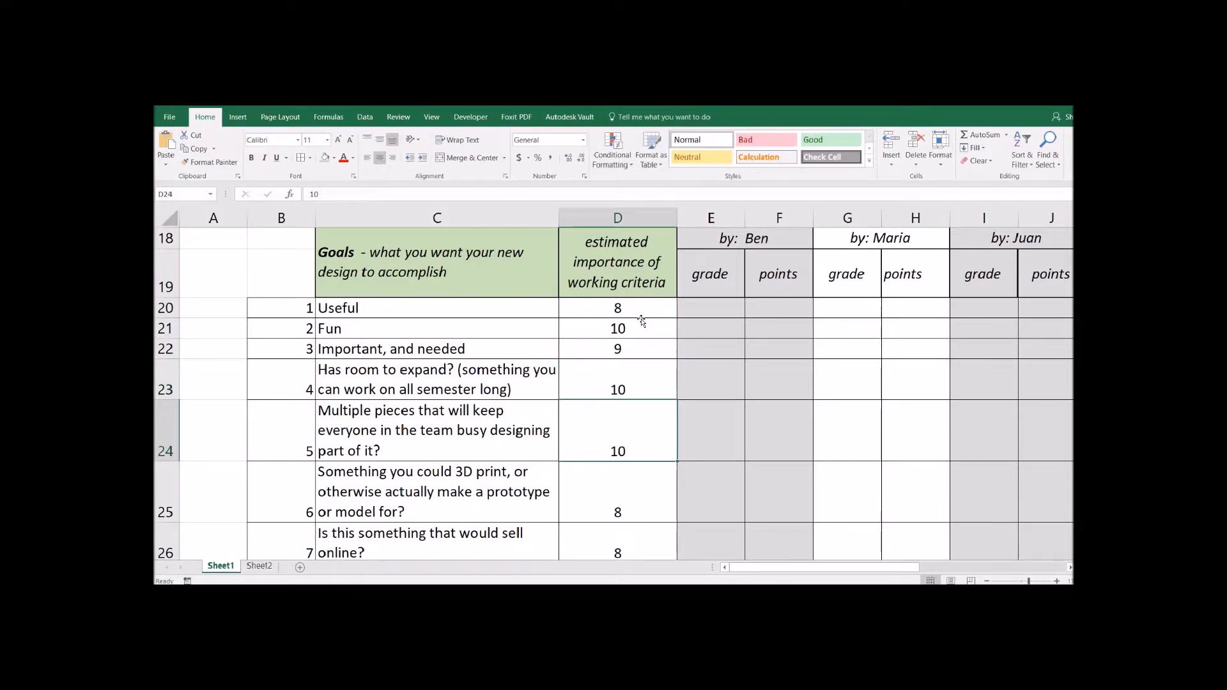
key(Up)
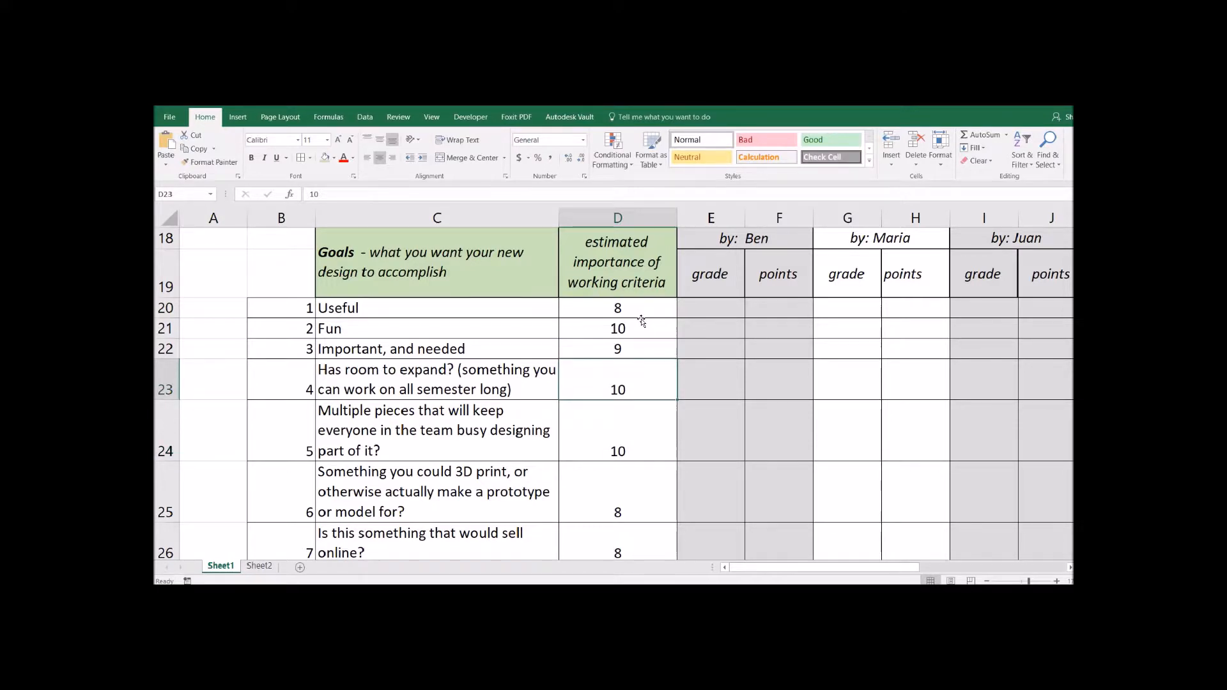
text(8)
key(Return)
- Change the 3D print, sell-online and uniqueness weights to 9, 7 and 6
key(Down)
key(Down)
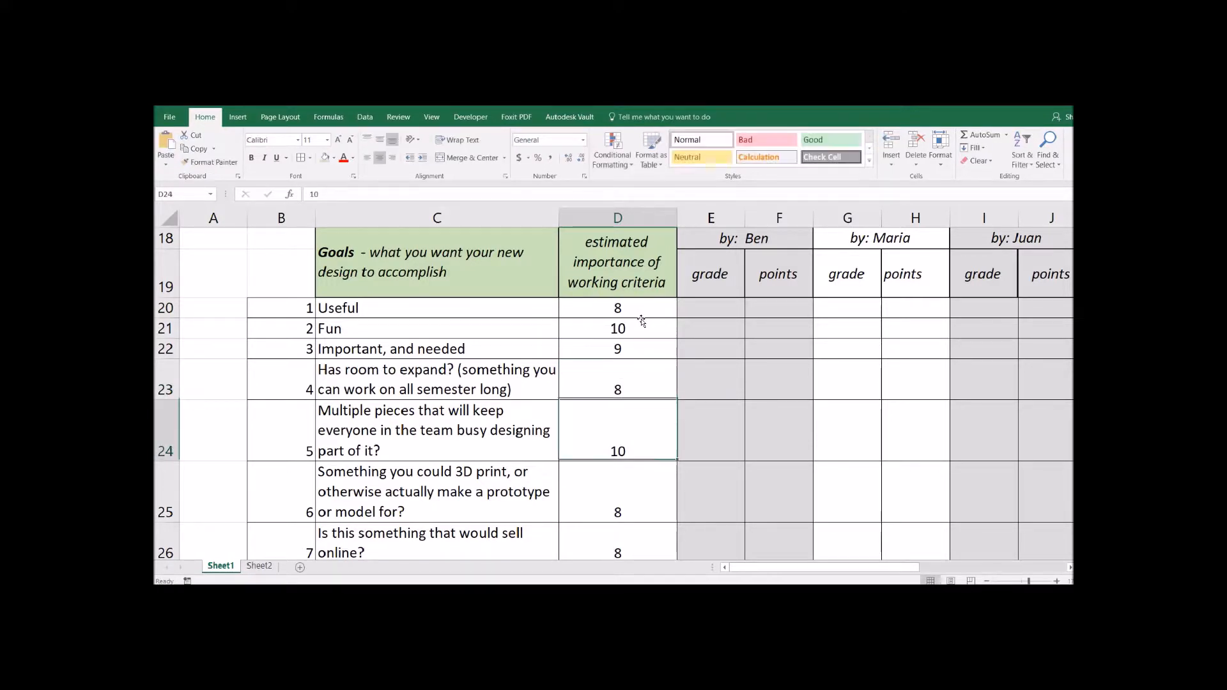
click(620, 454)
scroll(620, 454, down, 1)
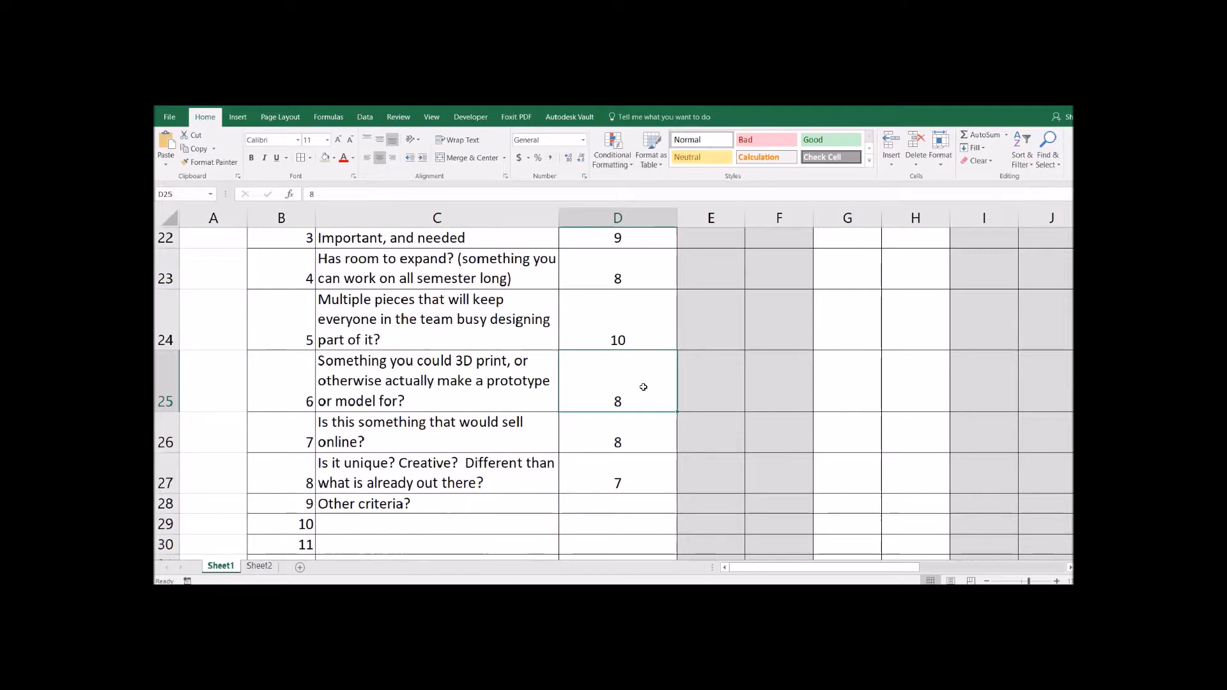
text(9)
click(622, 425)
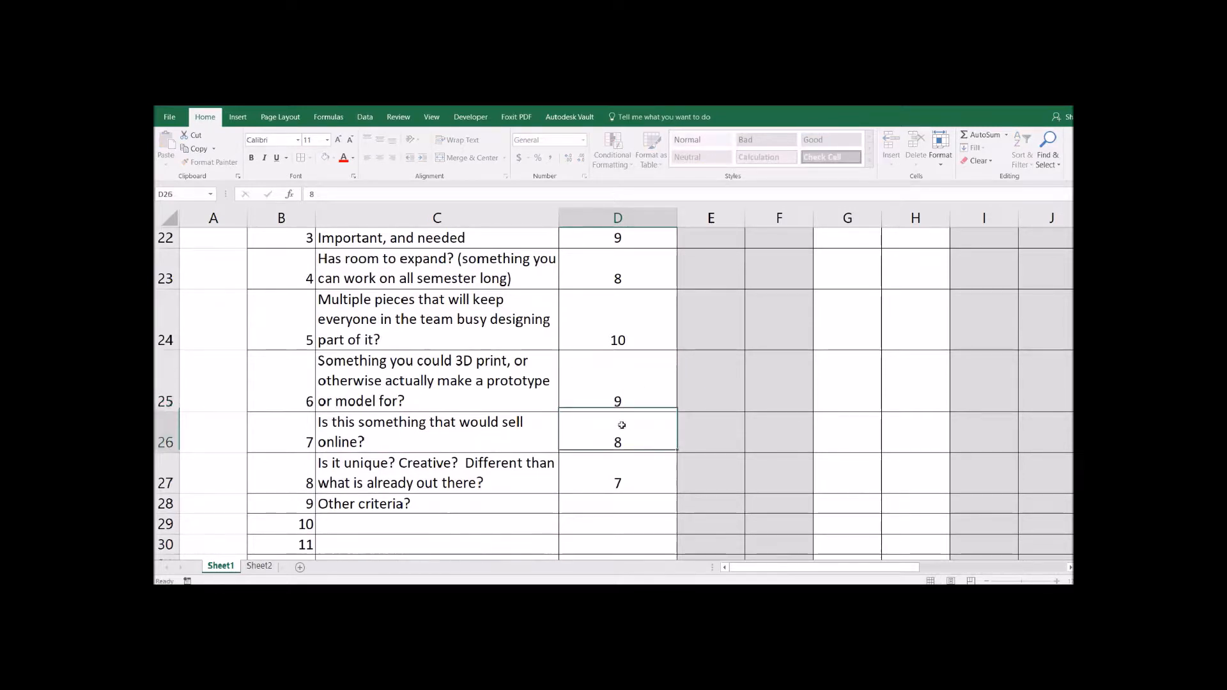
text(7)
key(Return)
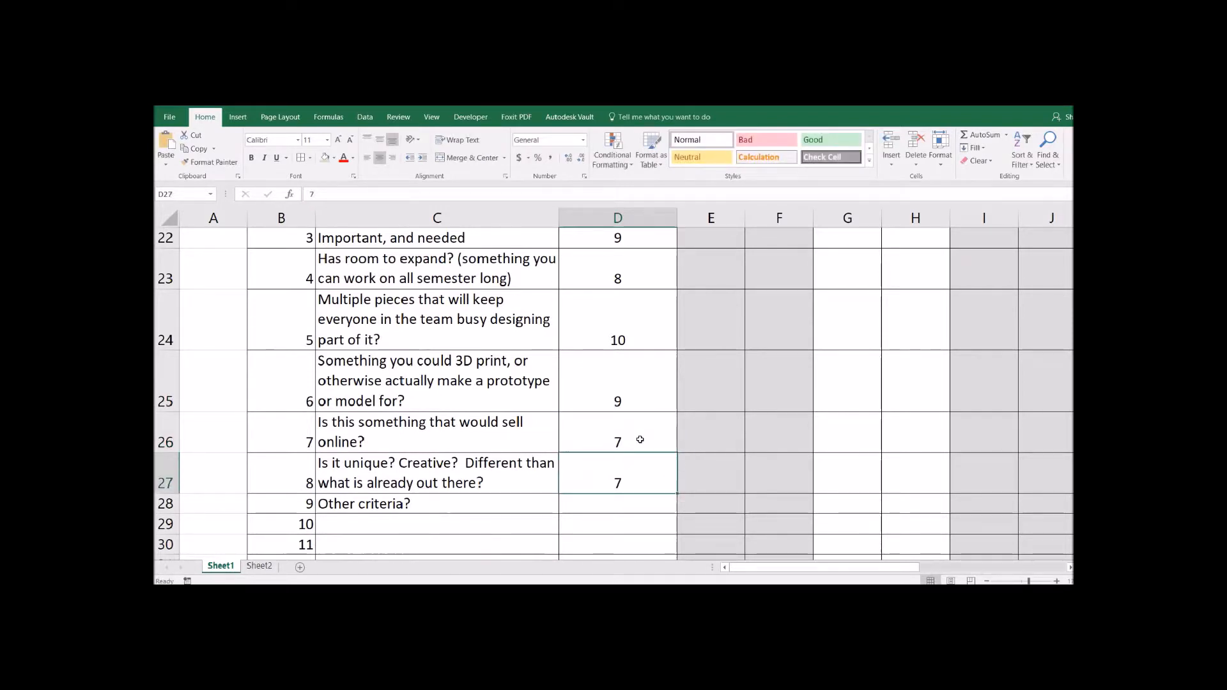
text(6)
key(Return)
click(644, 338)
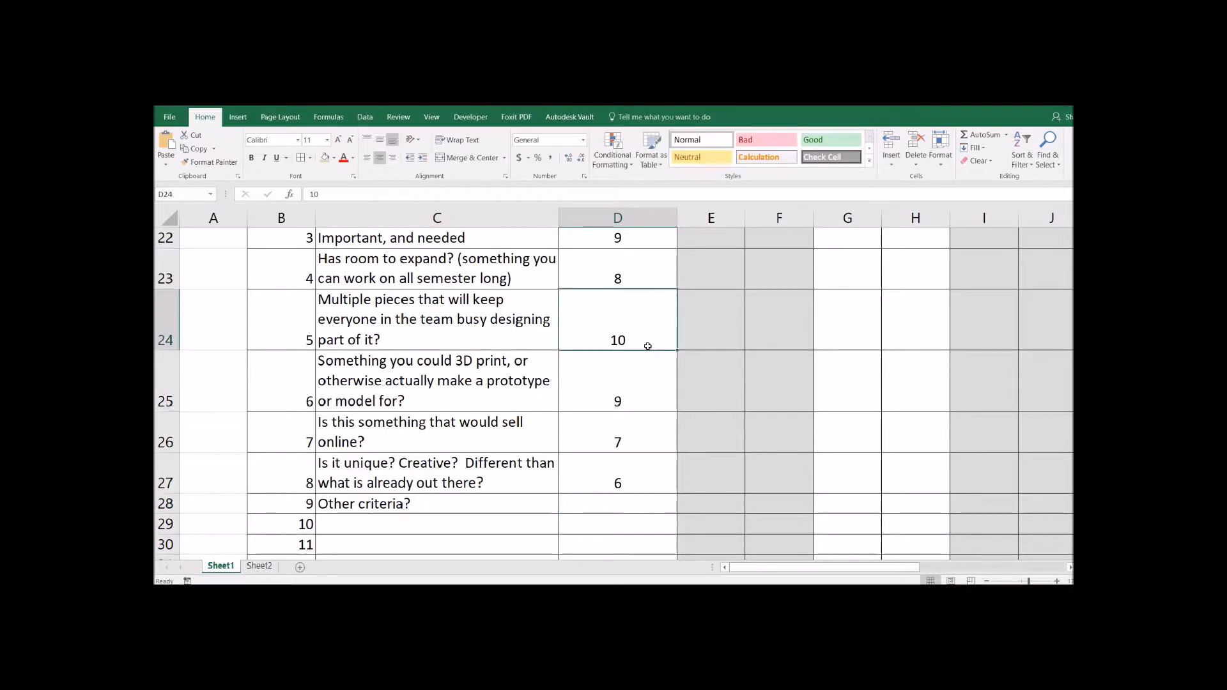
scroll(646, 345, up, 1)
scroll(647, 406, down, 4)
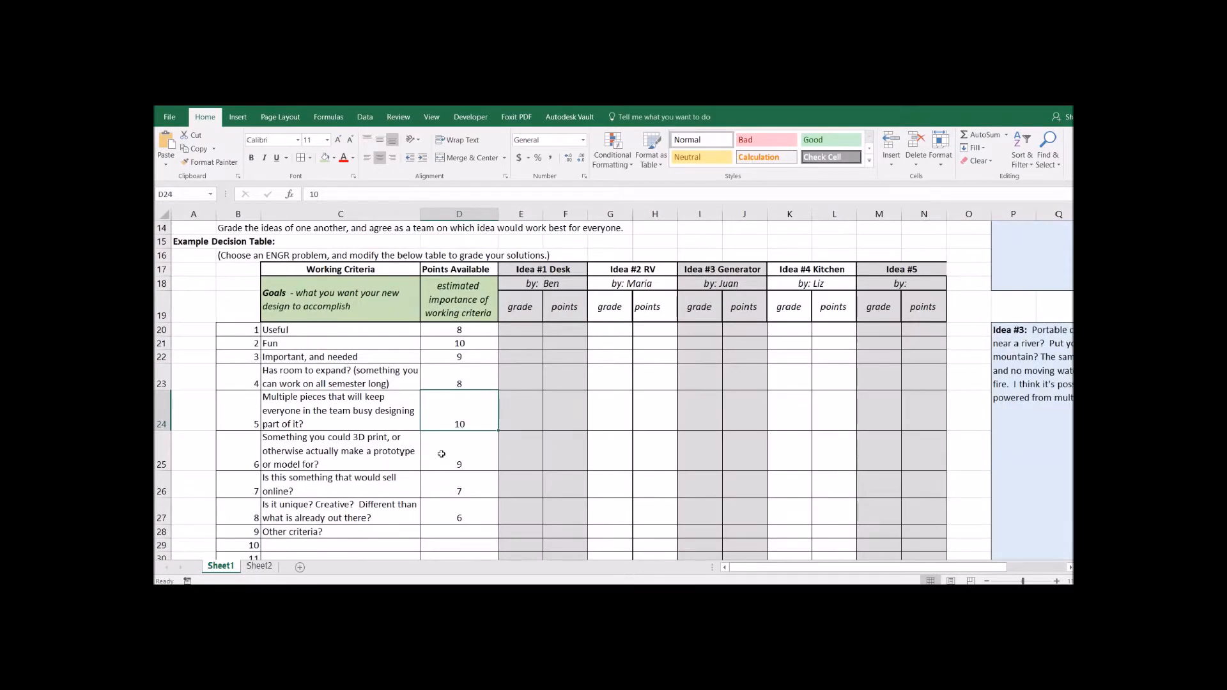
scroll(442, 454, down, 2)
- Enter =SUM(D20:D29) in D32 to total the Points Available weights
click(456, 485)
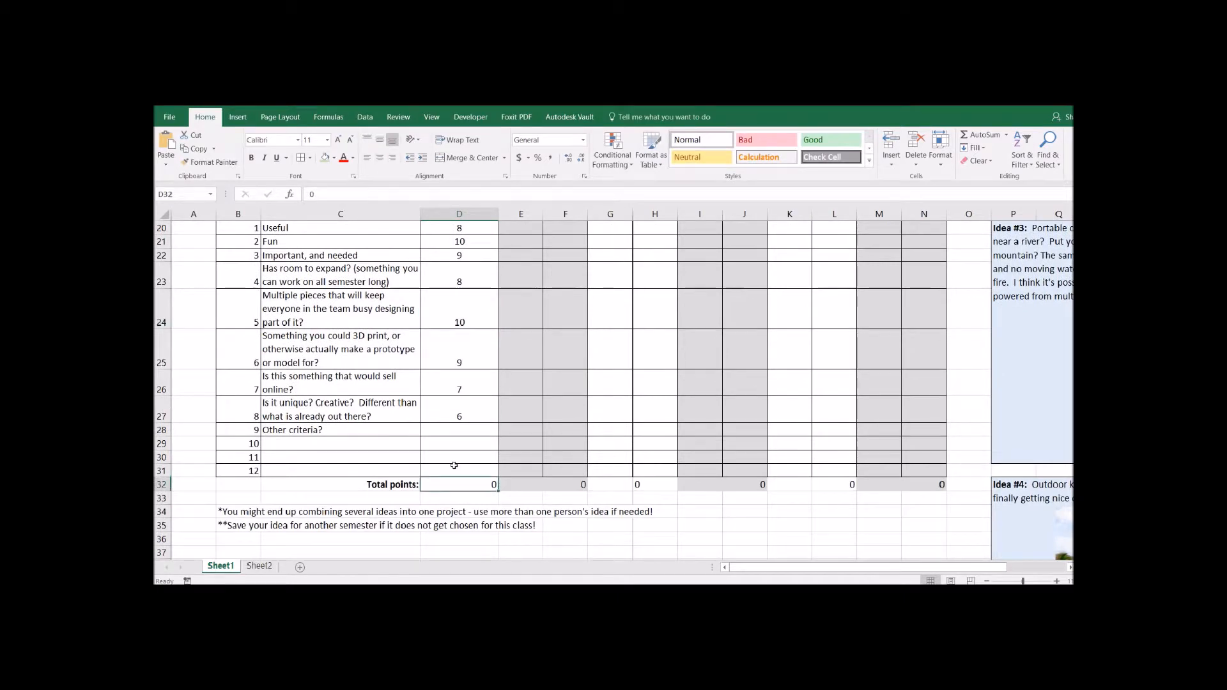
text(=SUM()
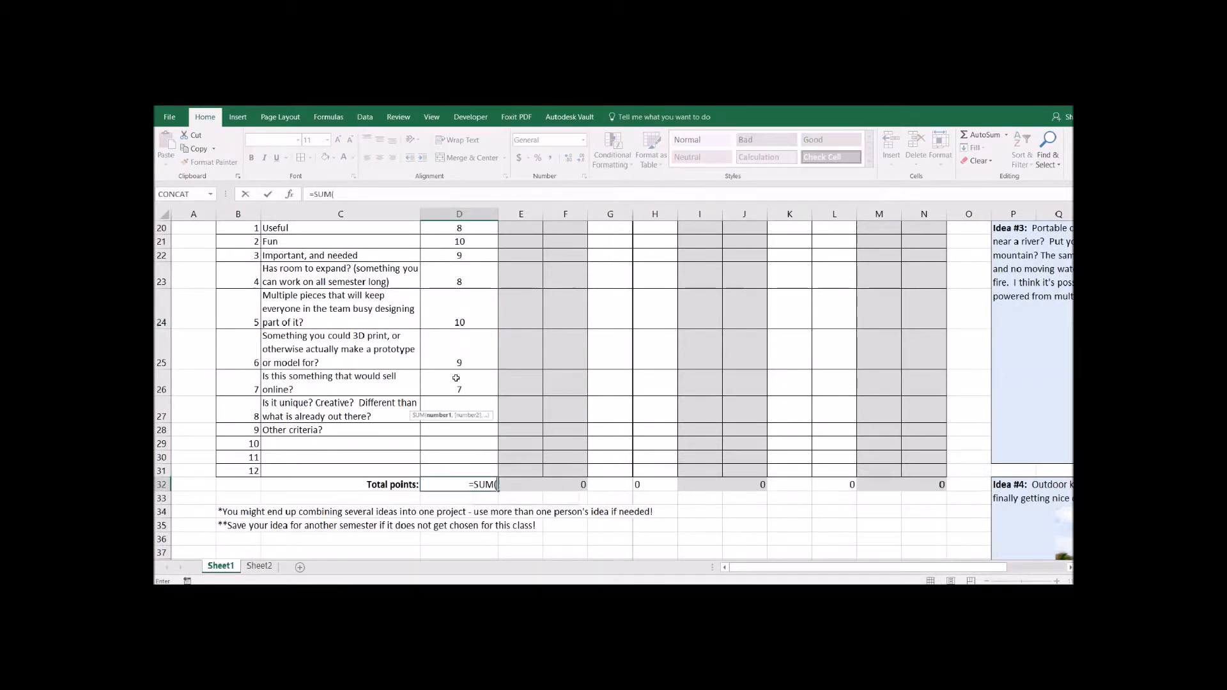
scroll(456, 378, up, 2)
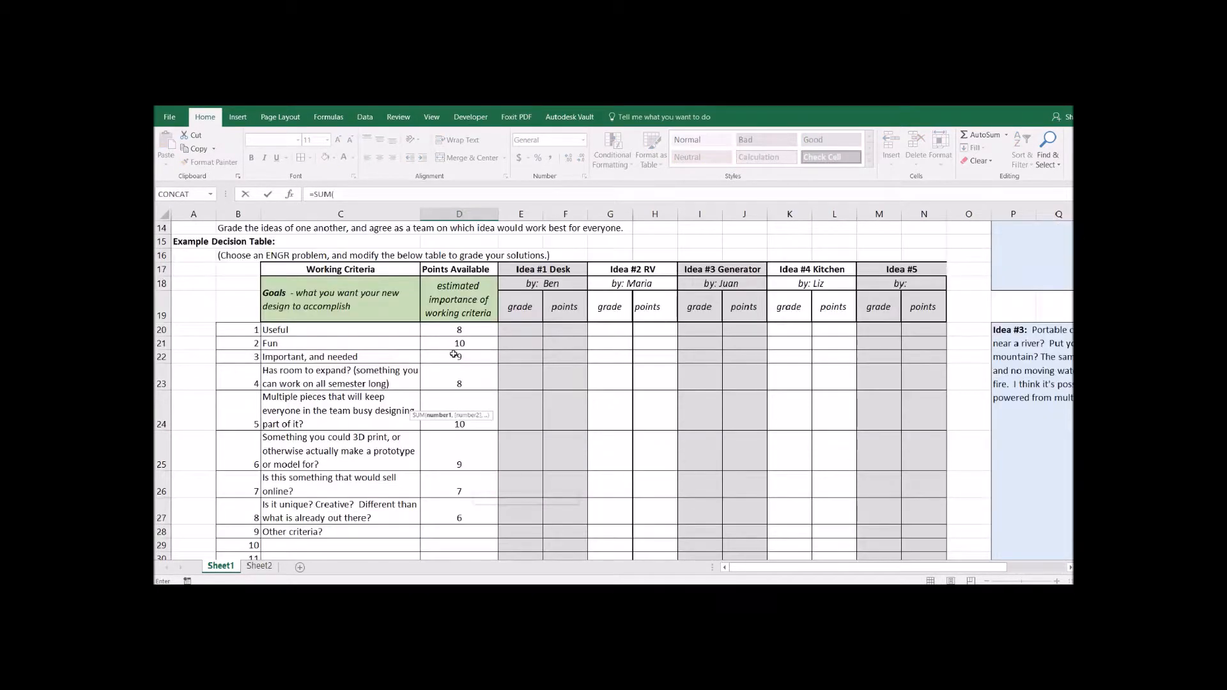
drag(461, 331, 459, 547)
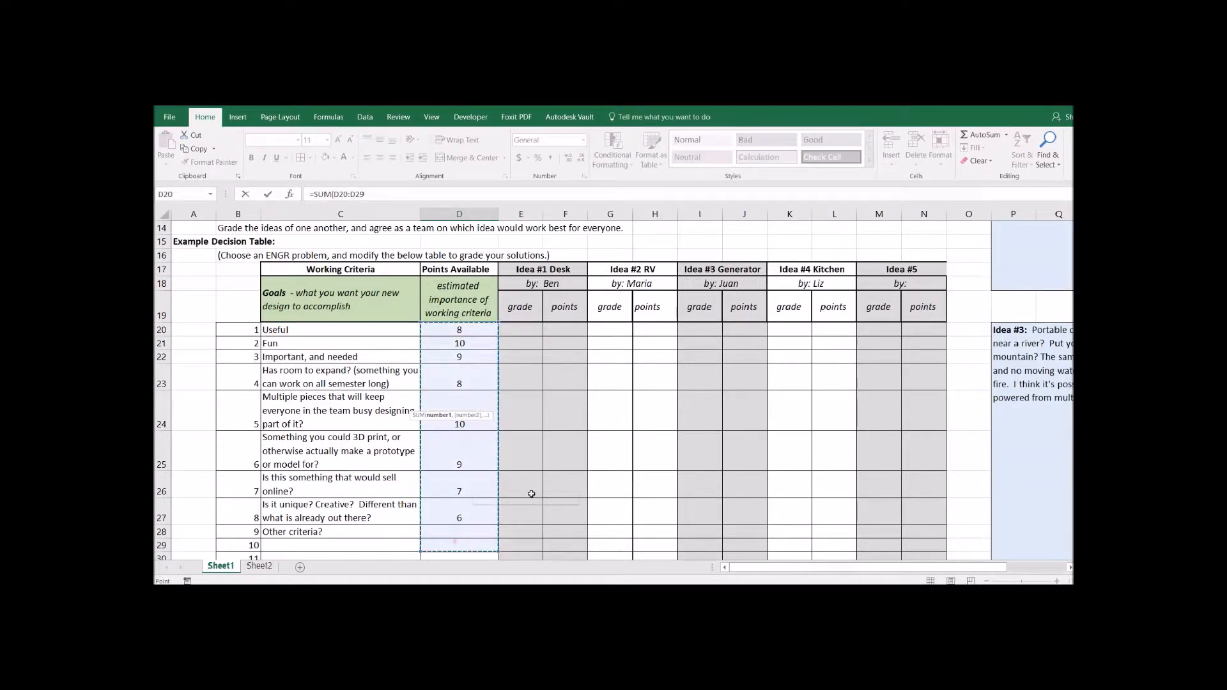
text())
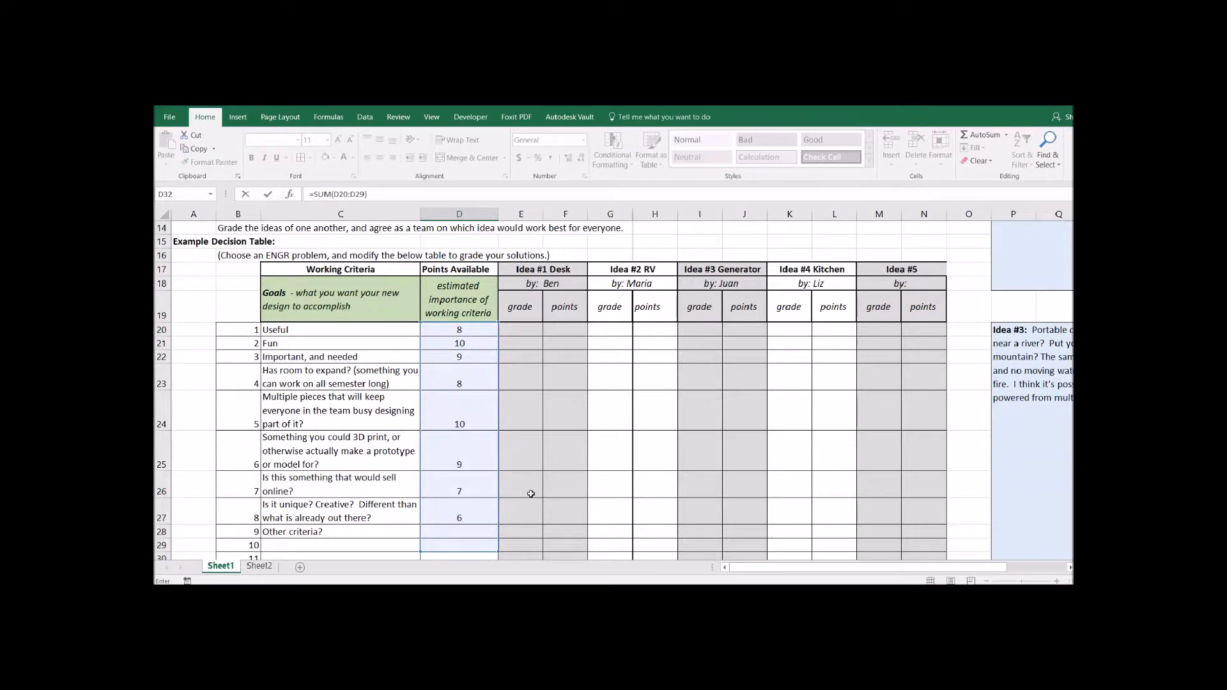
key(Return)
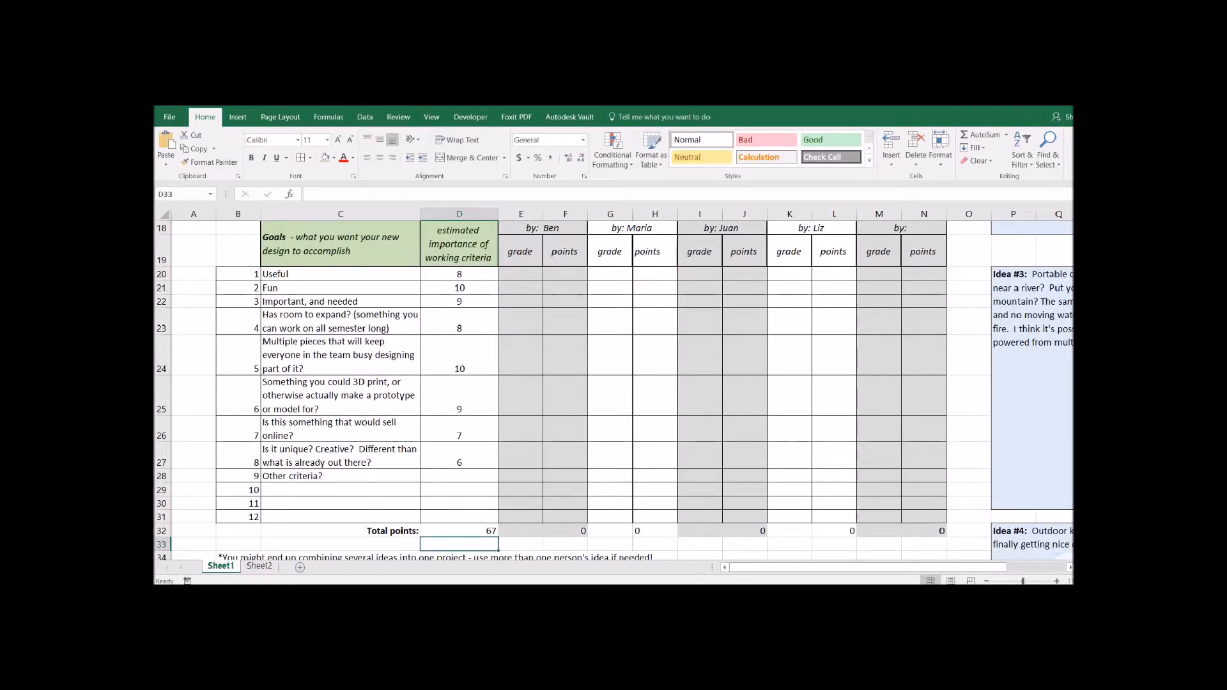
- Give the Idea #1 Desk header in E17 a light green fill
click(961, 469)
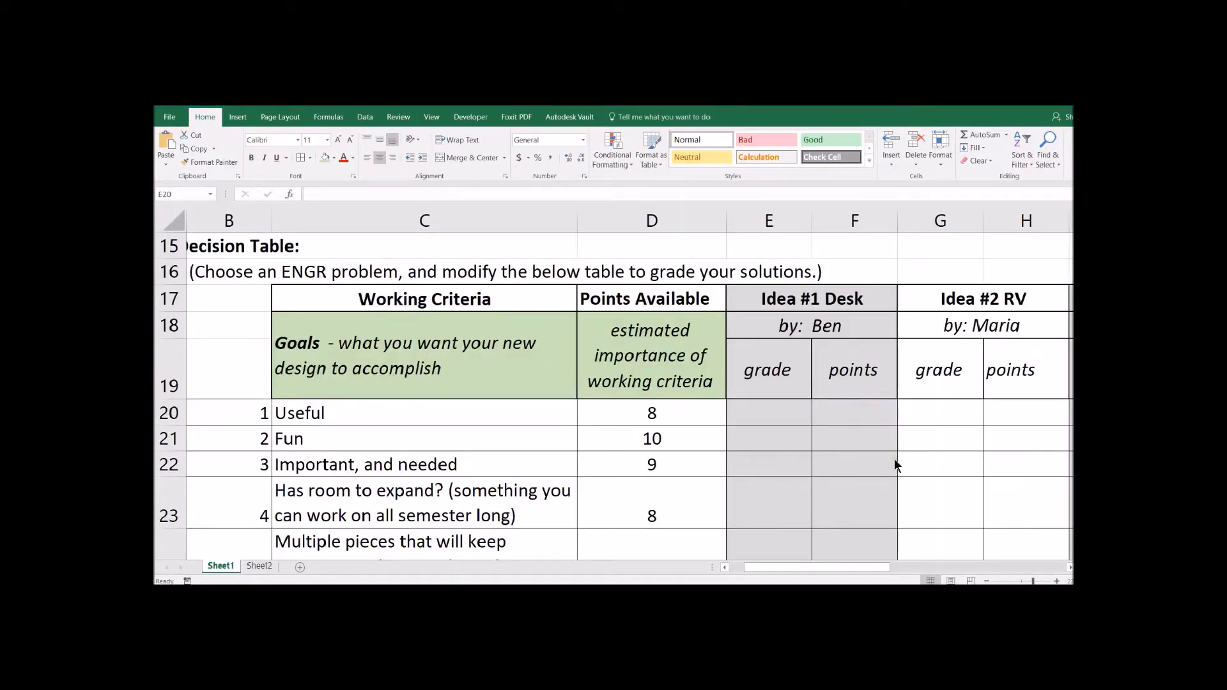
click(782, 309)
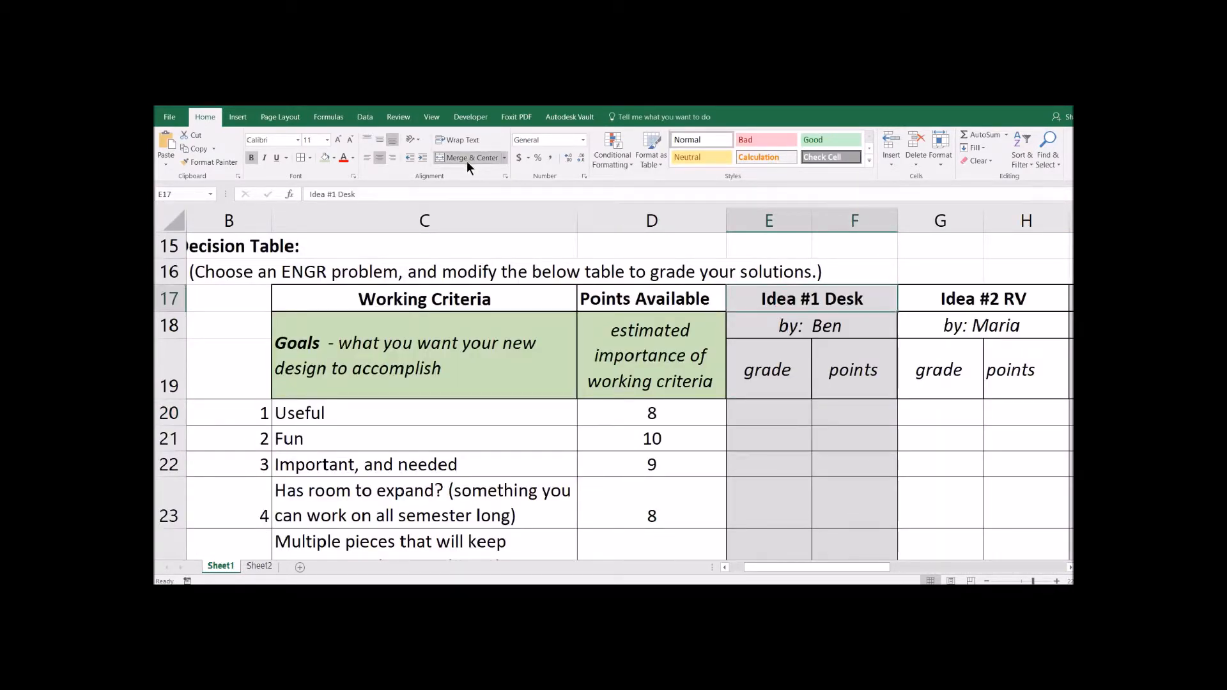
click(324, 158)
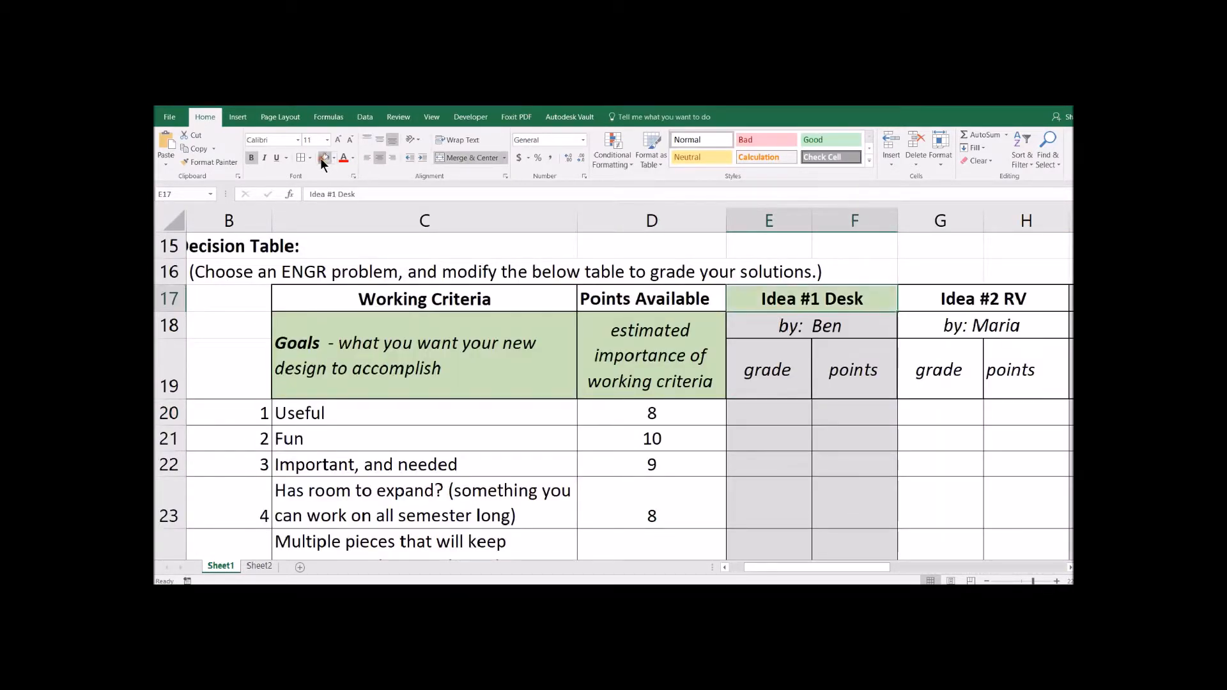
- Enter Idea #1 grades 100, 80, 100, 95, 95 in E20:E24
click(773, 413)
text(100)
key(Return)
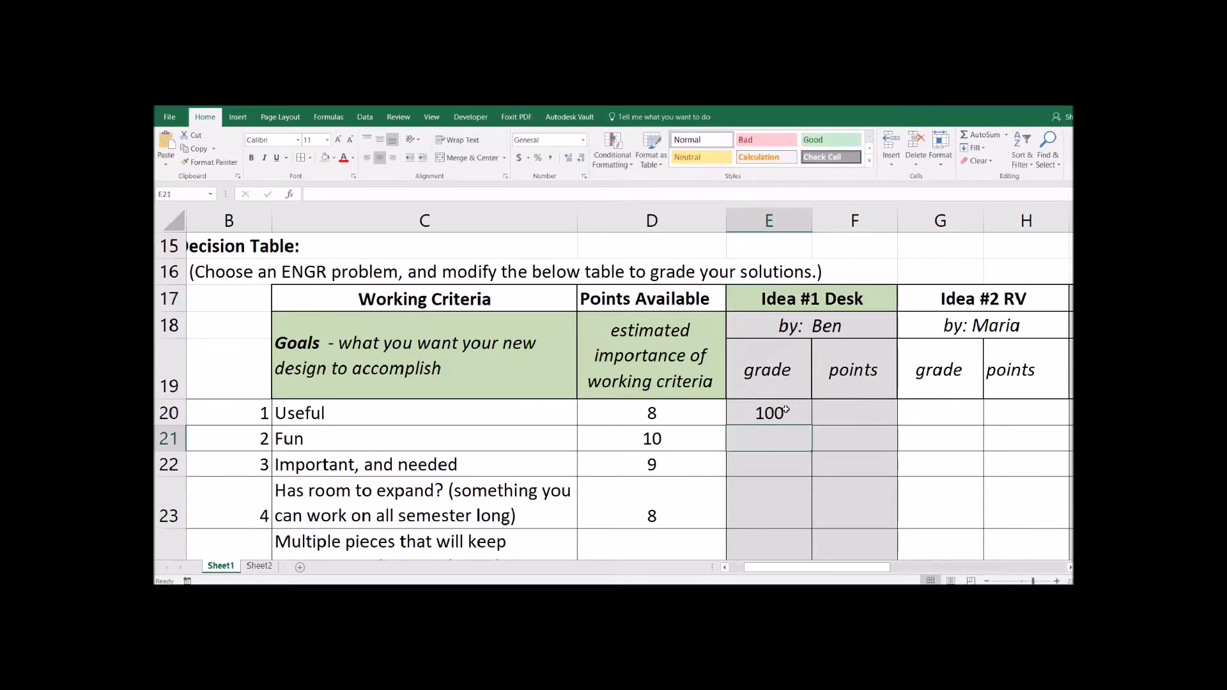
text(80)
key(Return)
text(100)
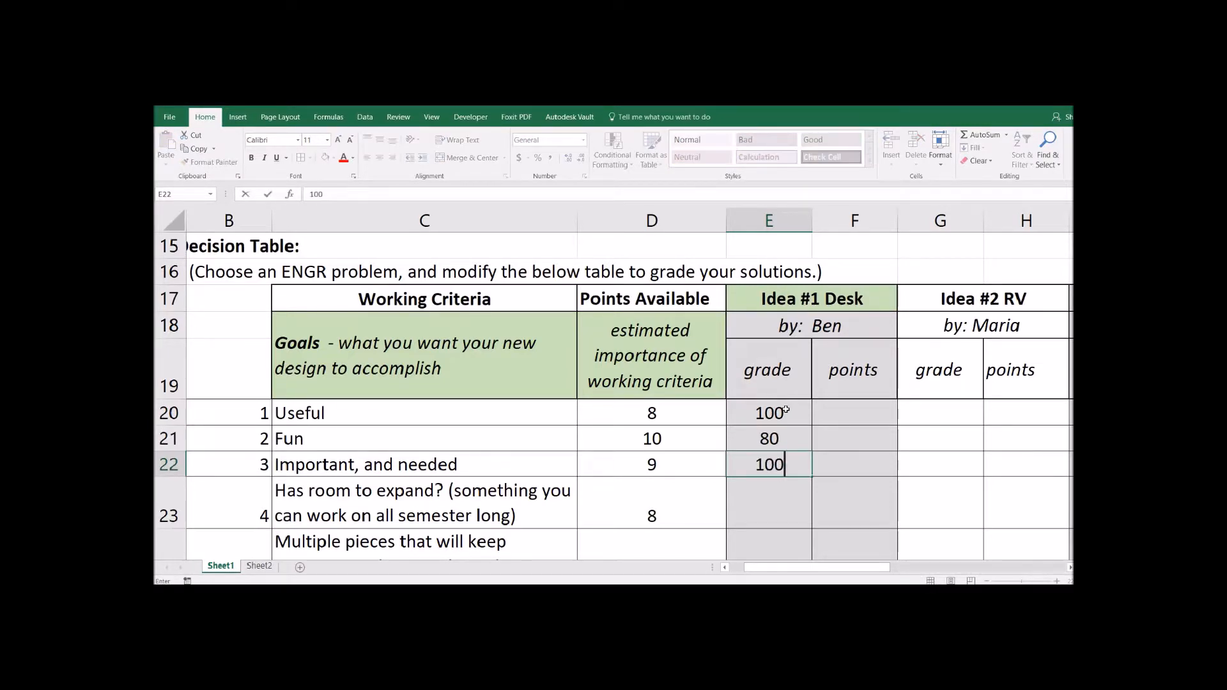
key(Return)
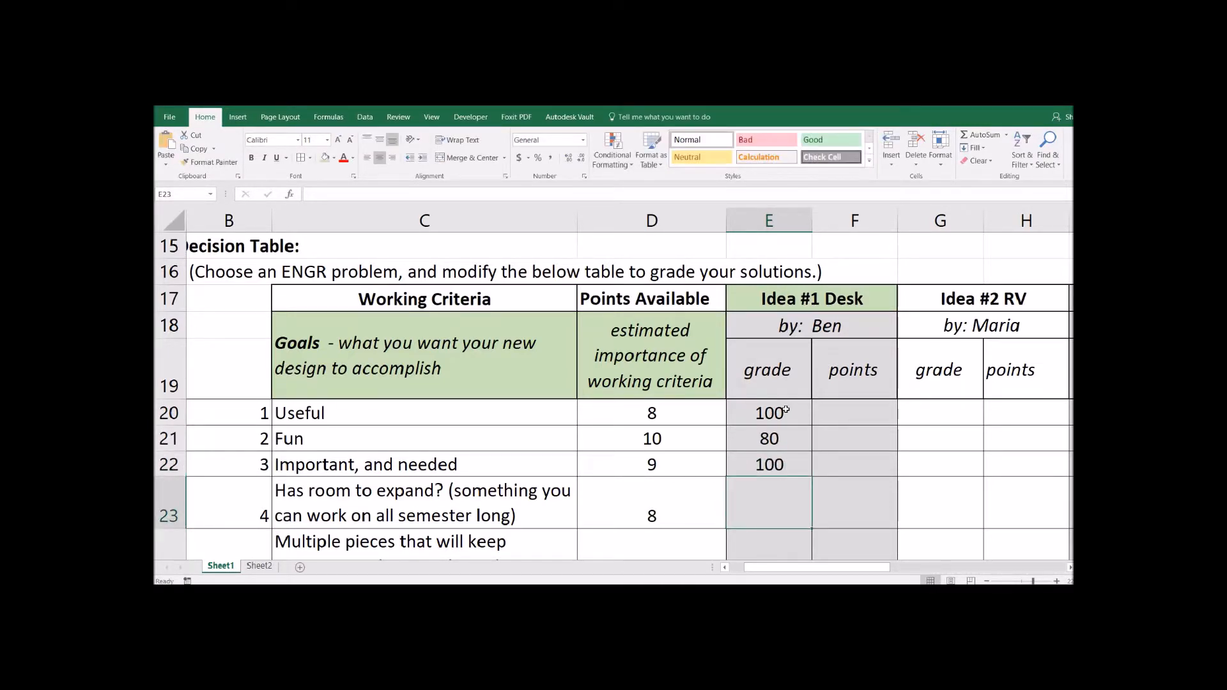
text(95)
key(Return)
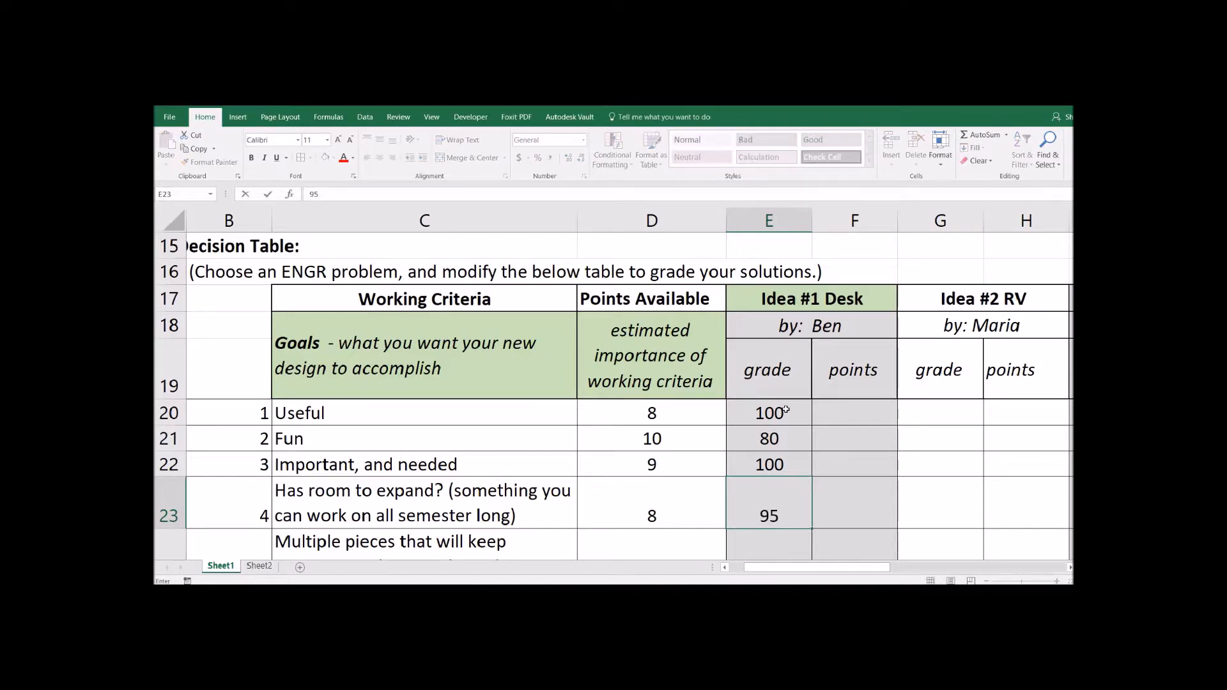
text(95)
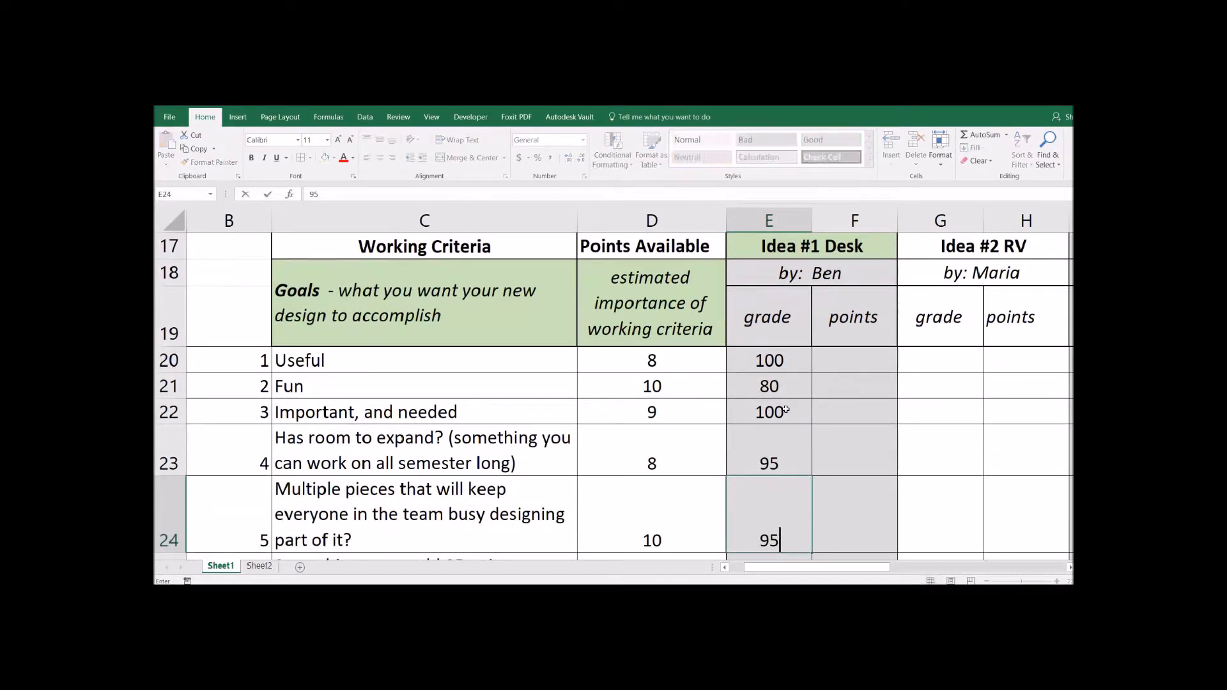
key(Return)
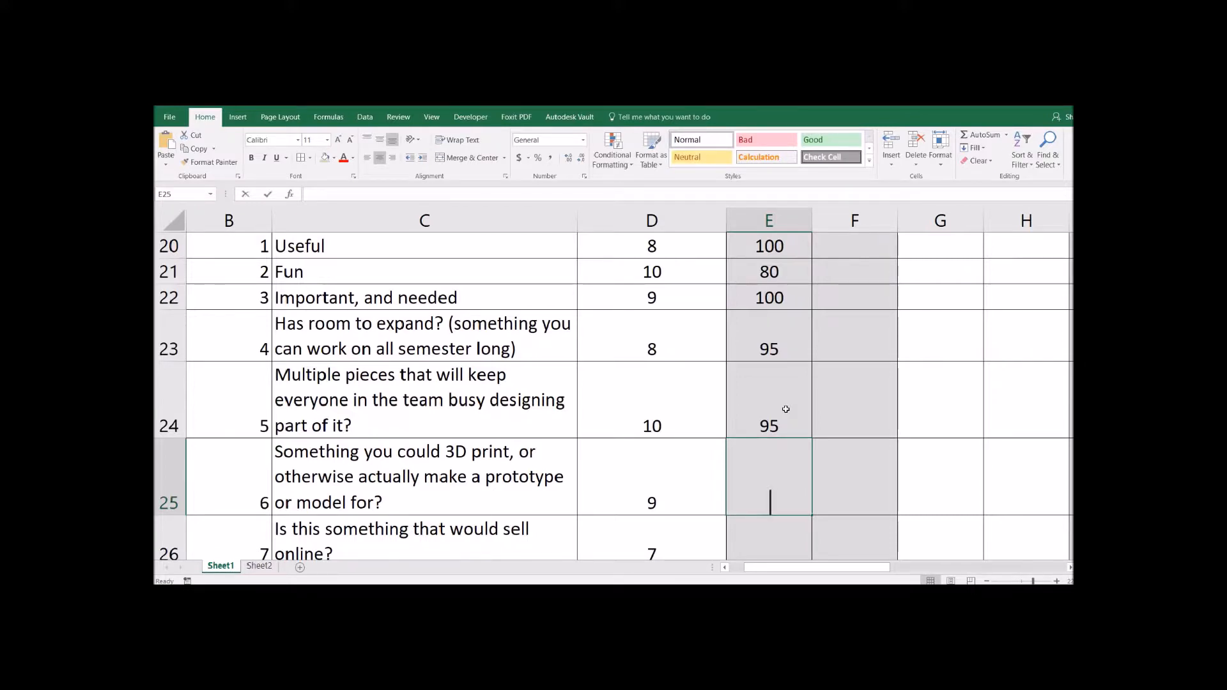
- Enter the remaining grades 80, 85, 80 in E25:E27
text(80)
key(Return)
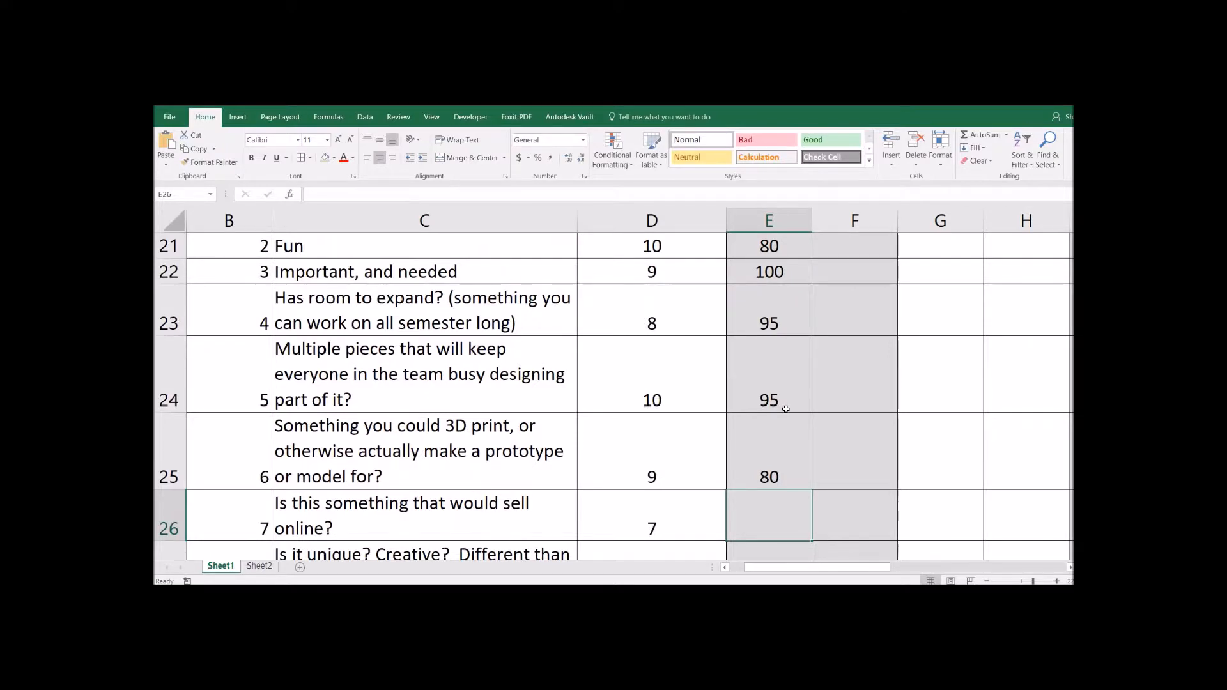
text(80)
key(BackSpace)
text(5)
key(Return)
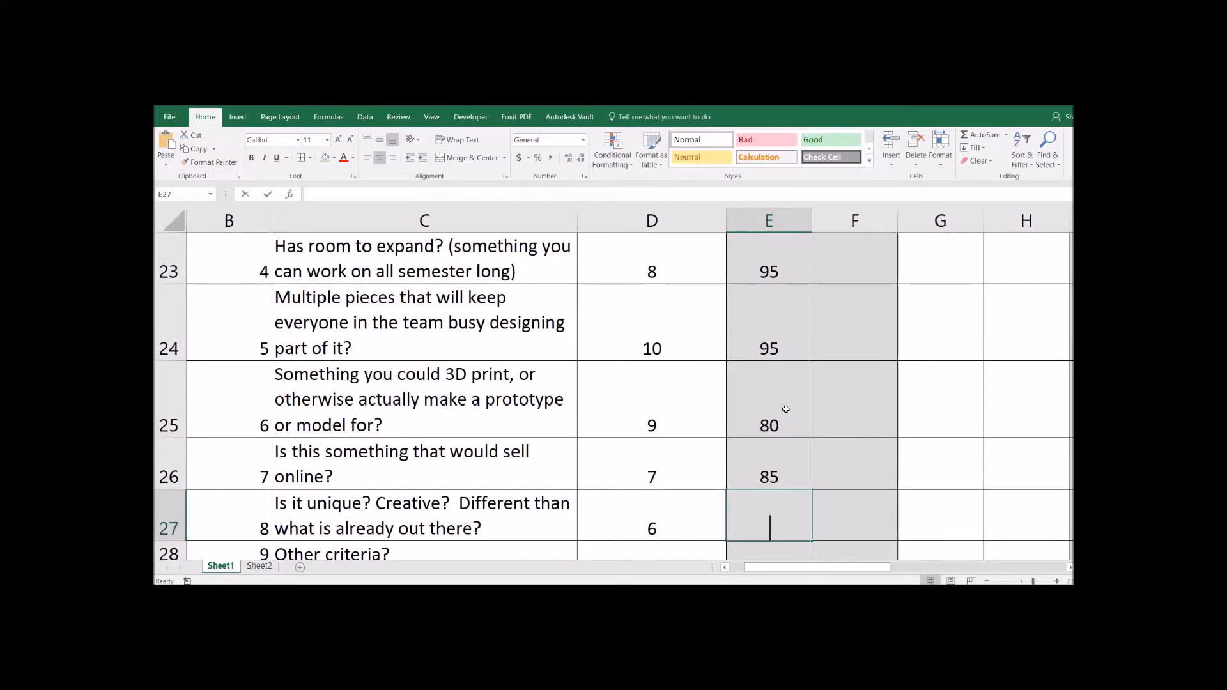
text(80)
key(Return)
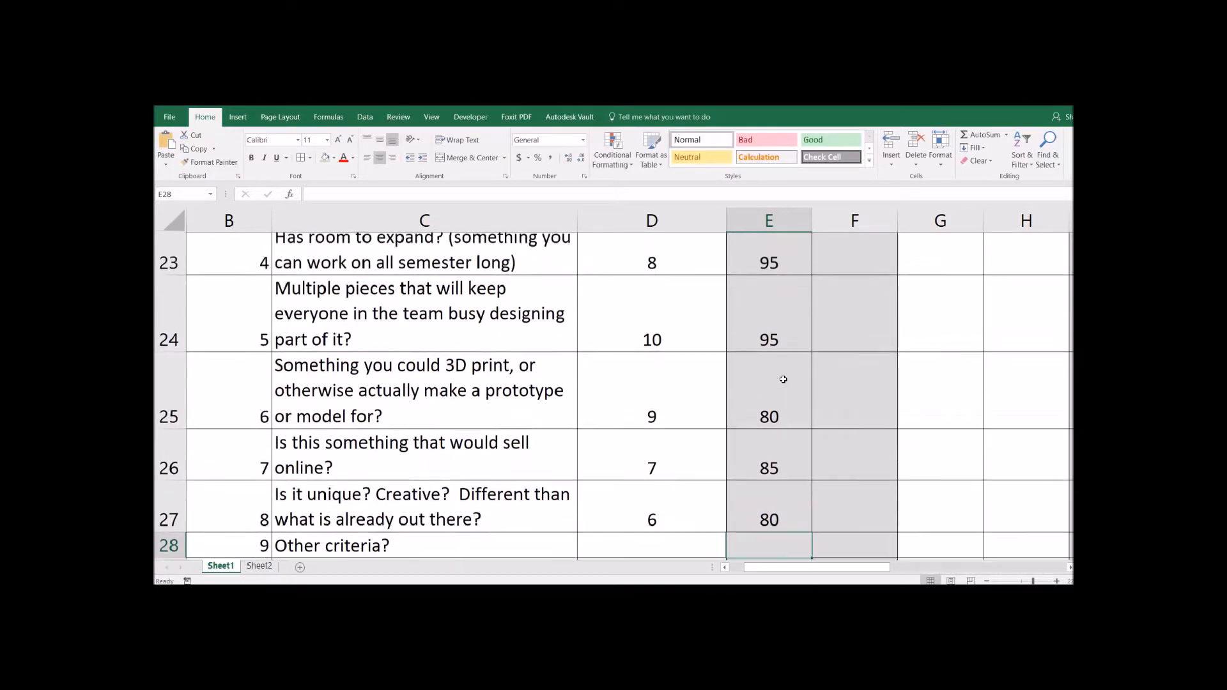
scroll(784, 380, up, 3)
scroll(785, 382, down, 1)
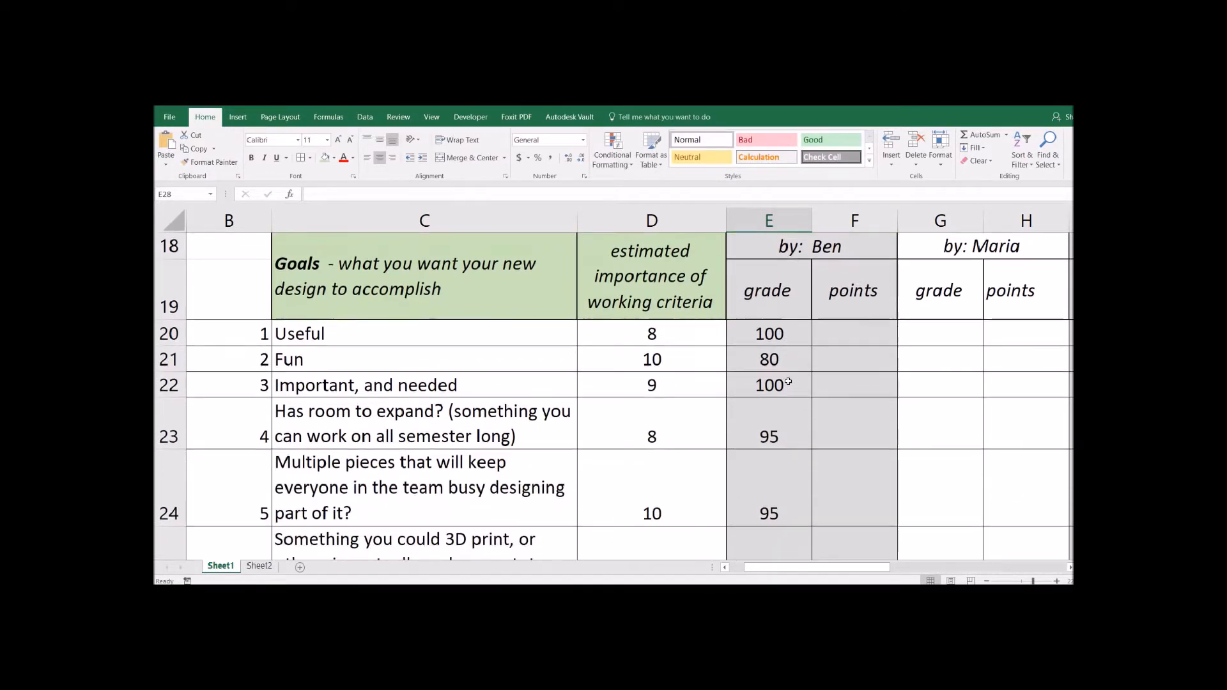
- Enter =E20*D20/100 in F20 and fill it down to F27
click(855, 337)
text(=)
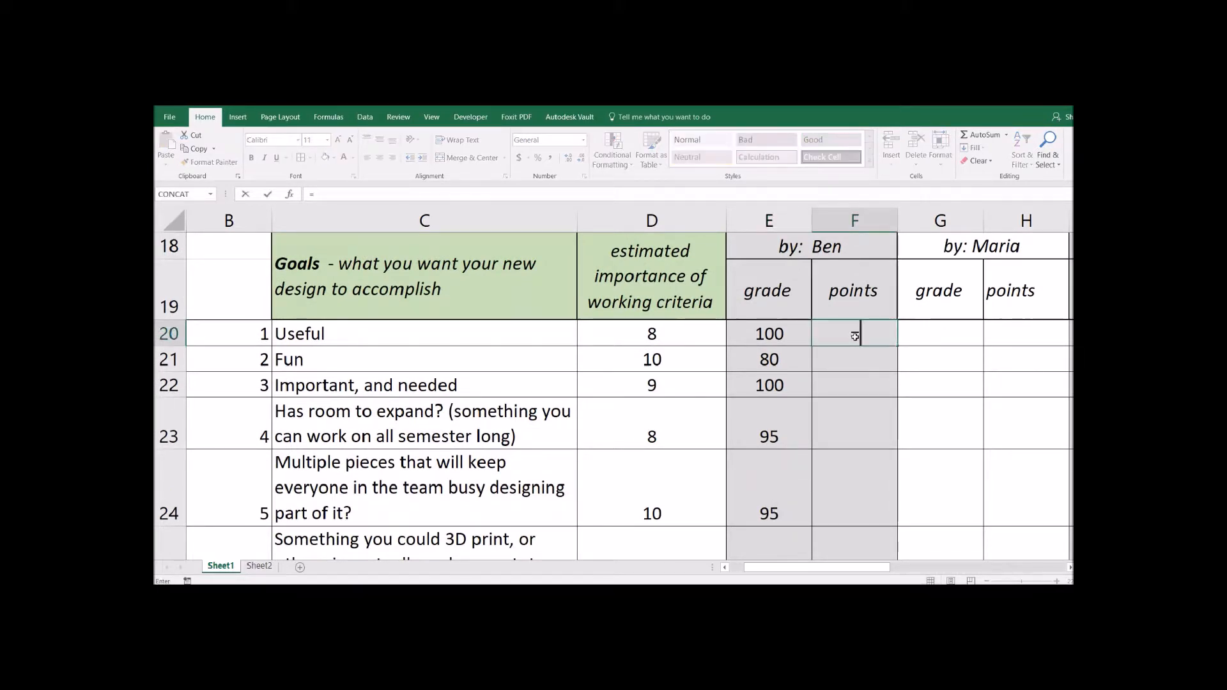
click(781, 331)
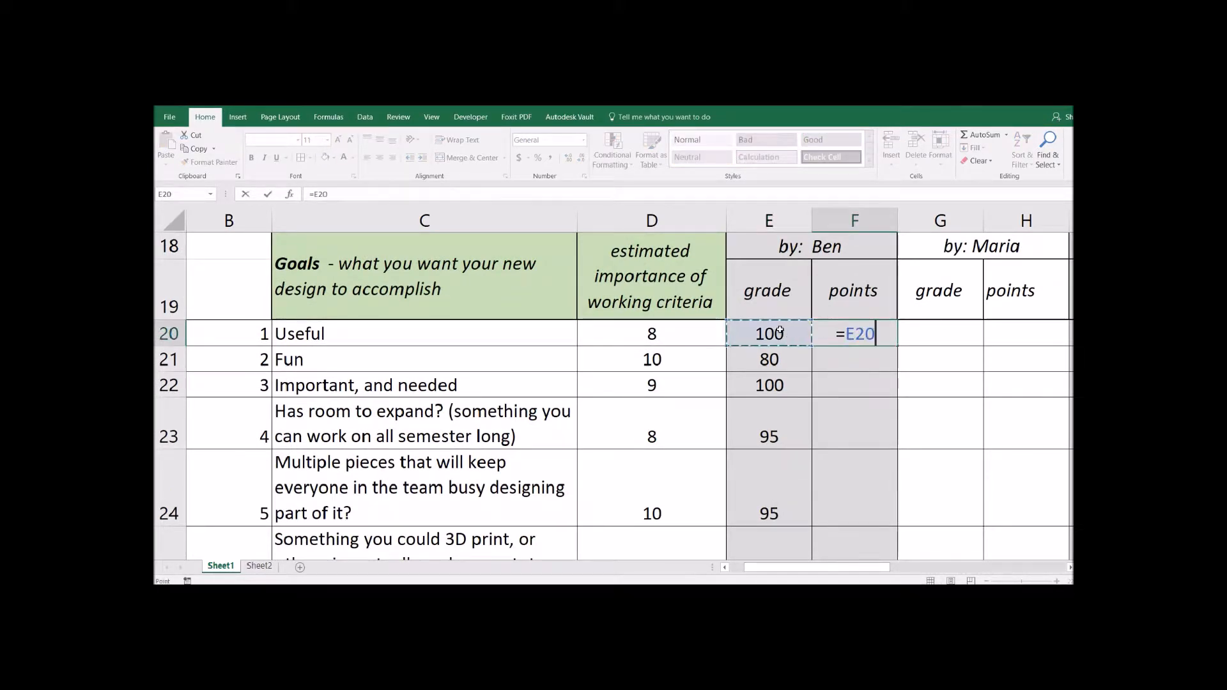
text(*)
click(685, 337)
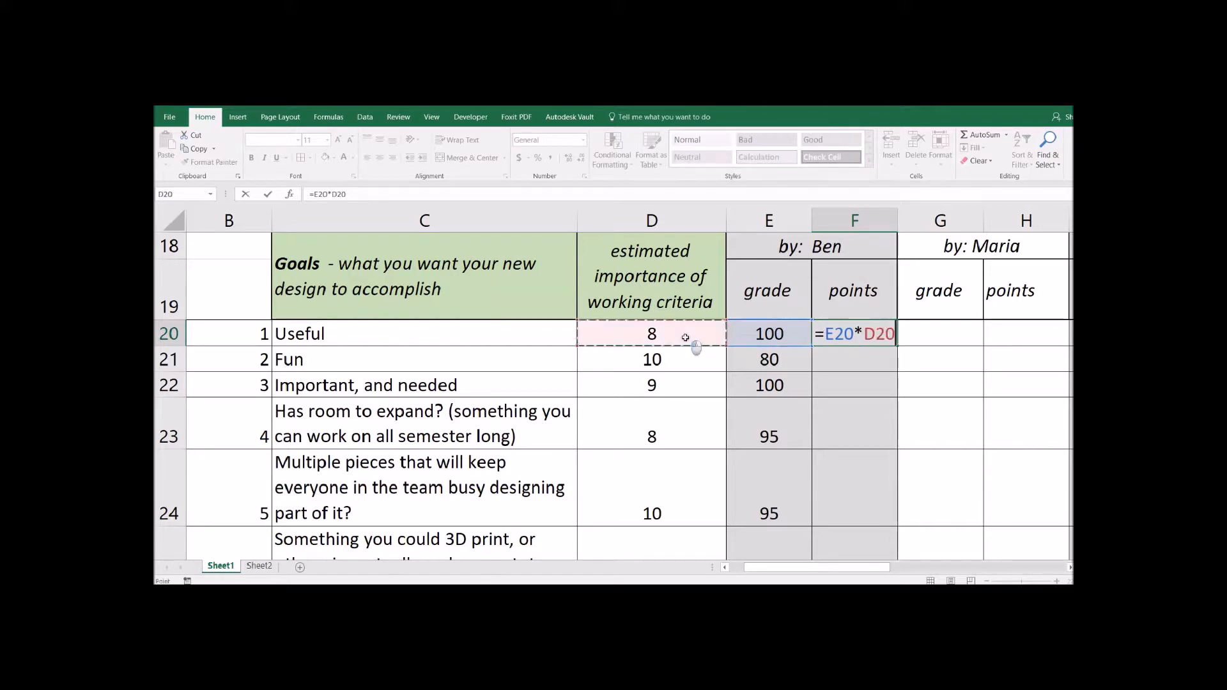
text(/100)
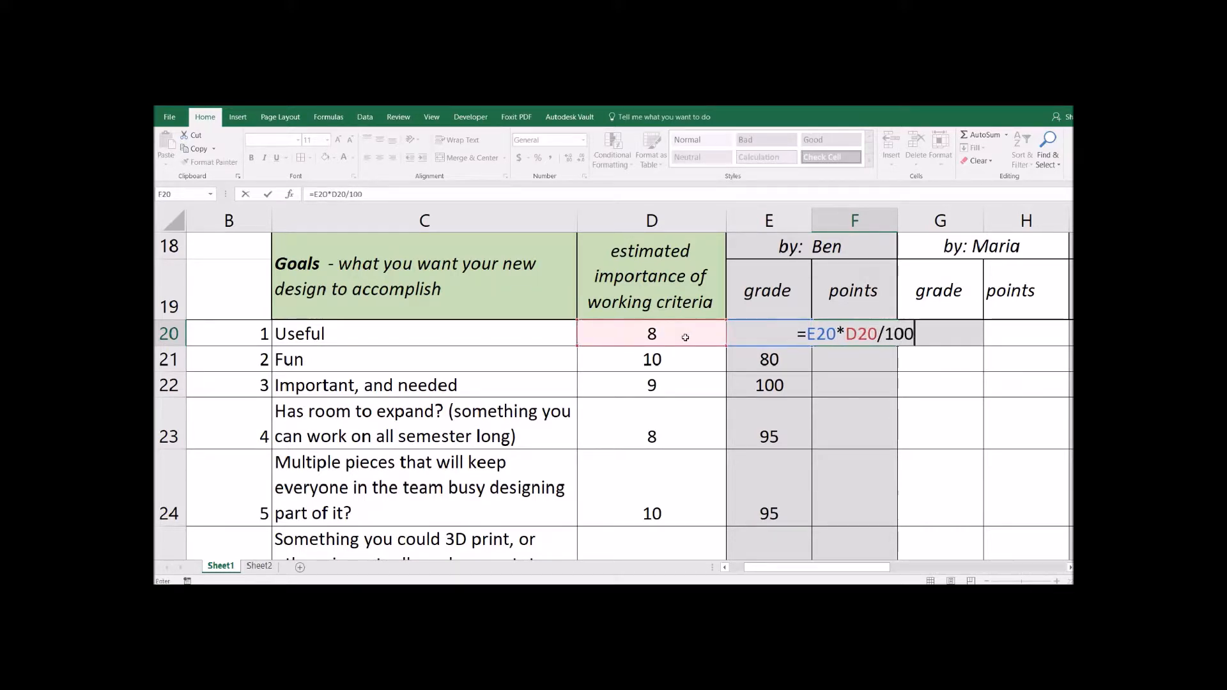
key(Return)
click(869, 336)
drag(893, 346, 869, 488)
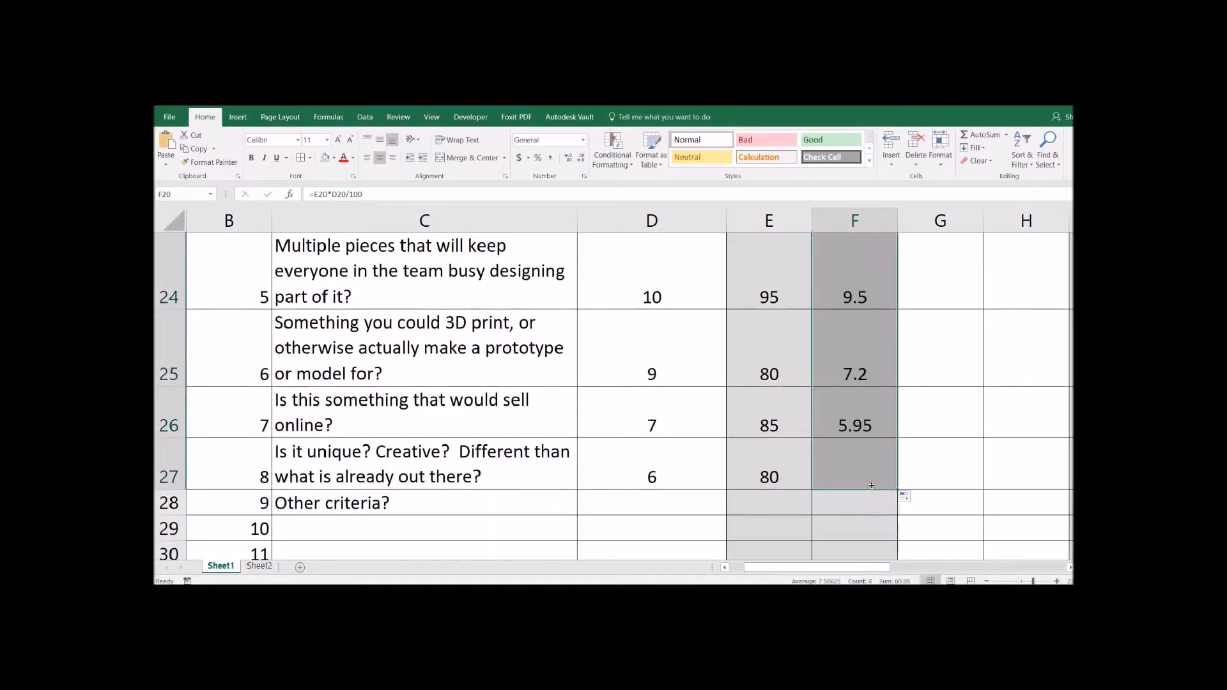
click(876, 419)
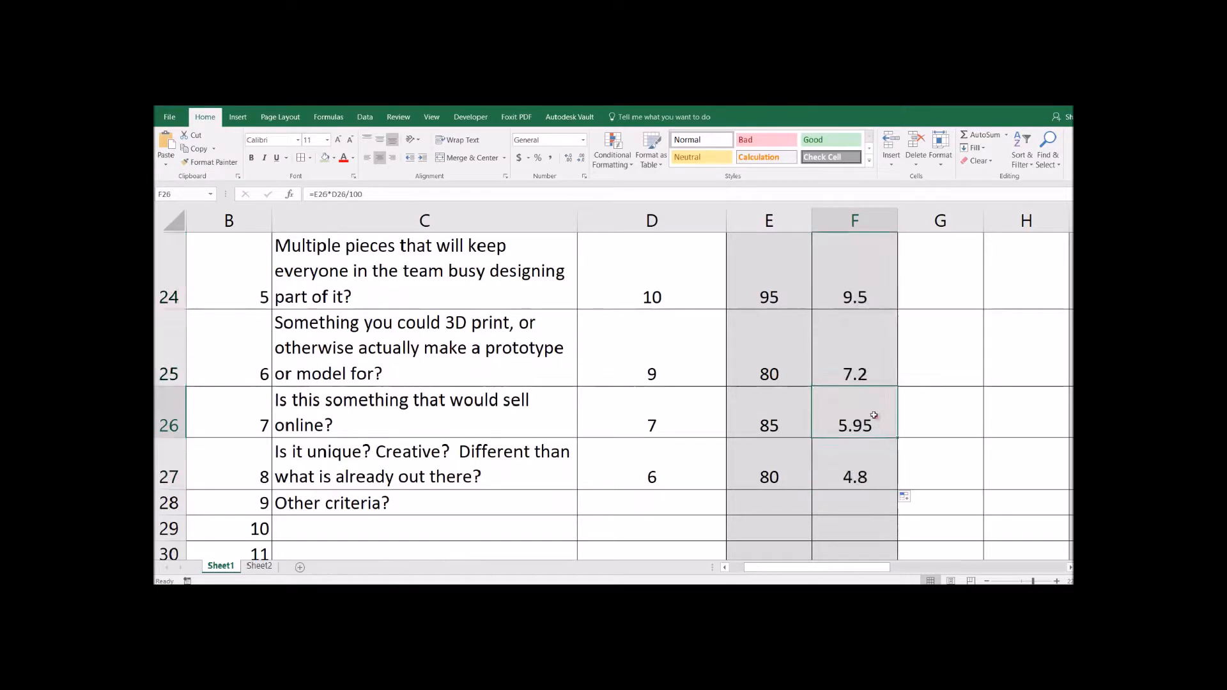
click(880, 351)
double_click(878, 353)
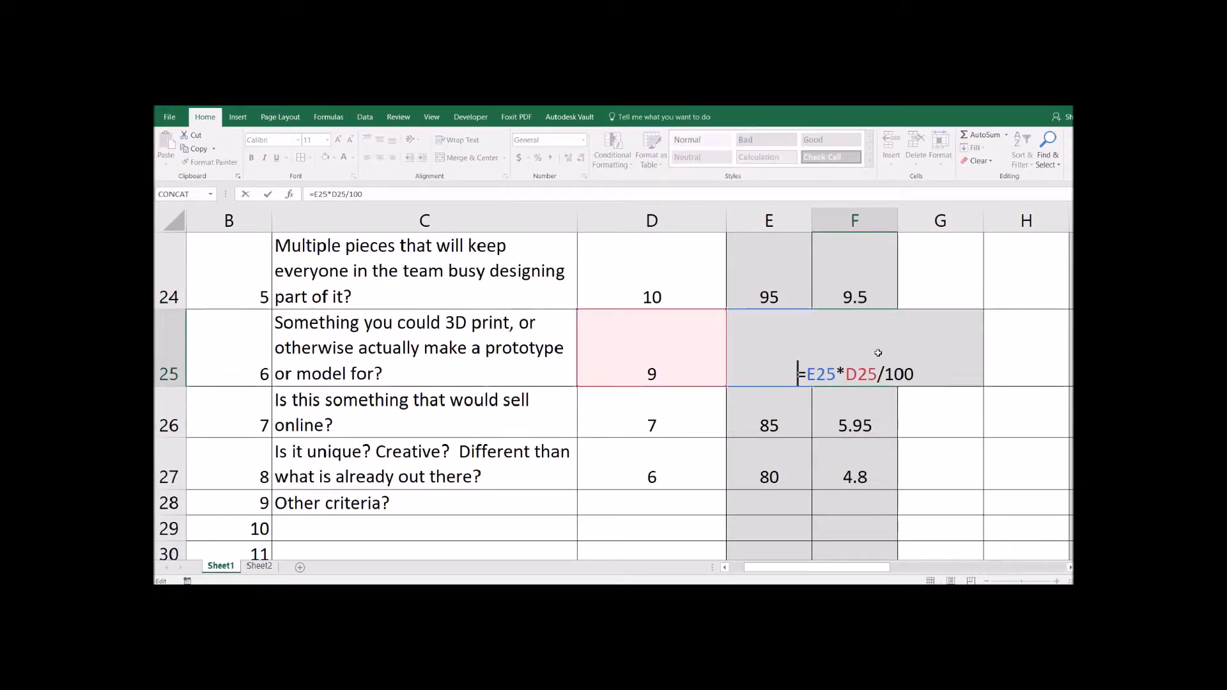
key(Return)
click(881, 291)
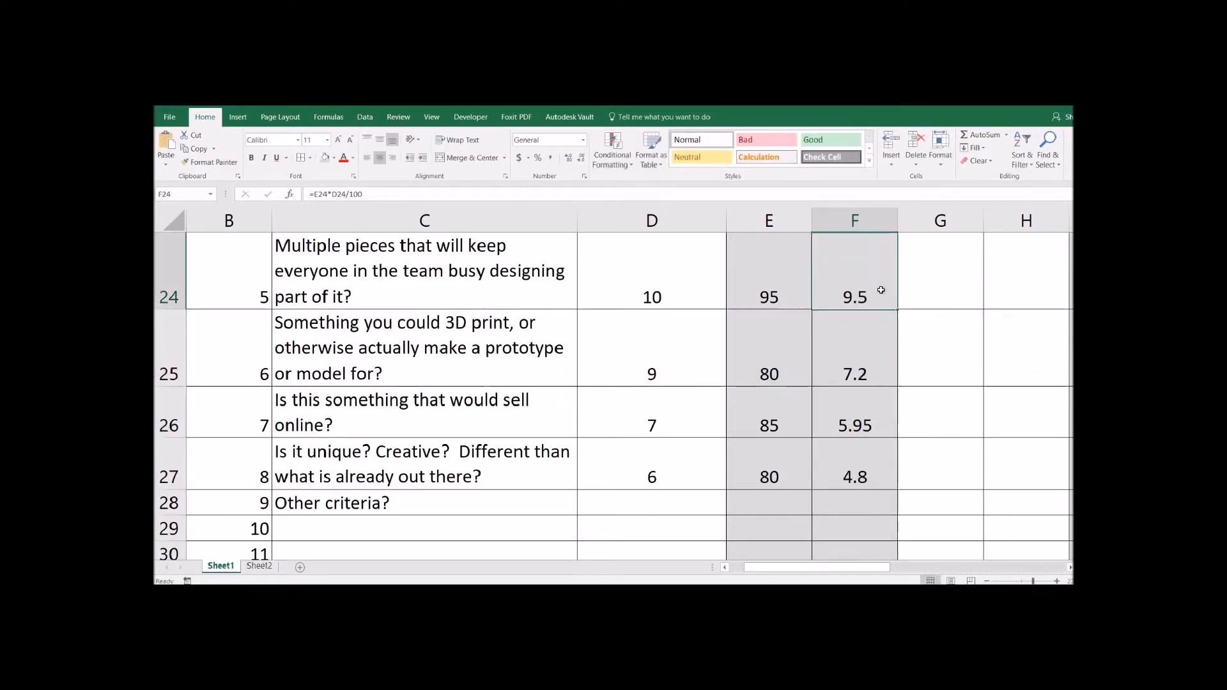
double_click(881, 290)
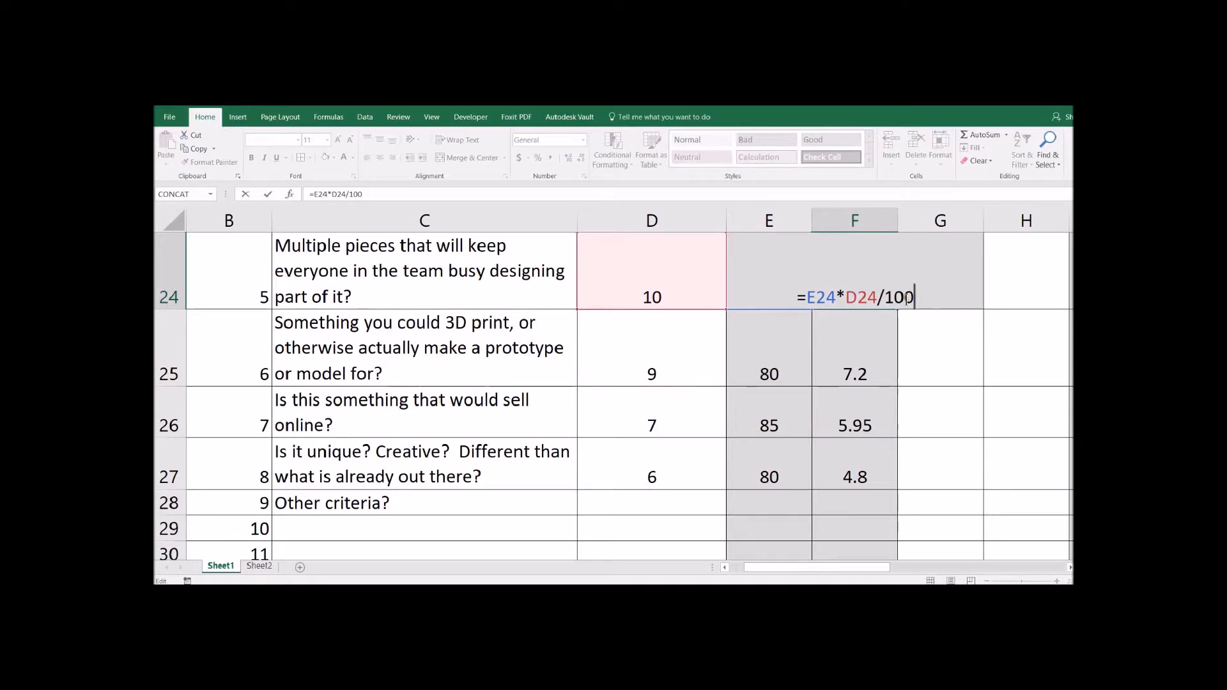
key(Return)
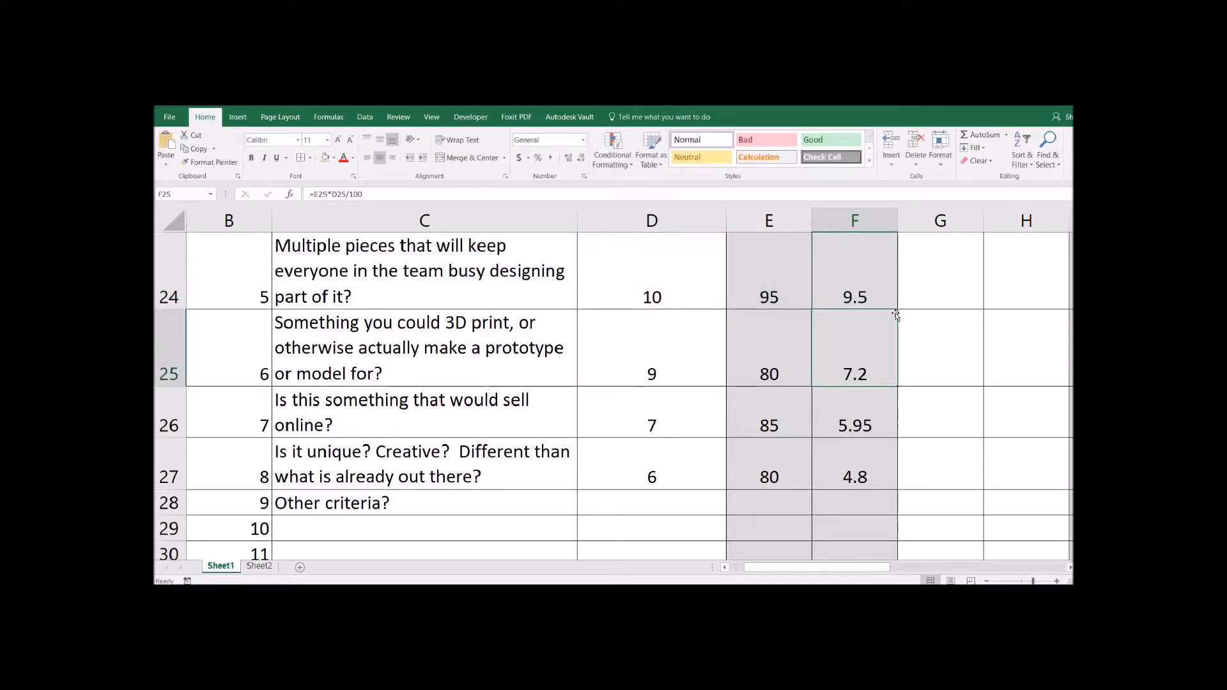
scroll(869, 422, down, 2)
scroll(866, 441, up, 1)
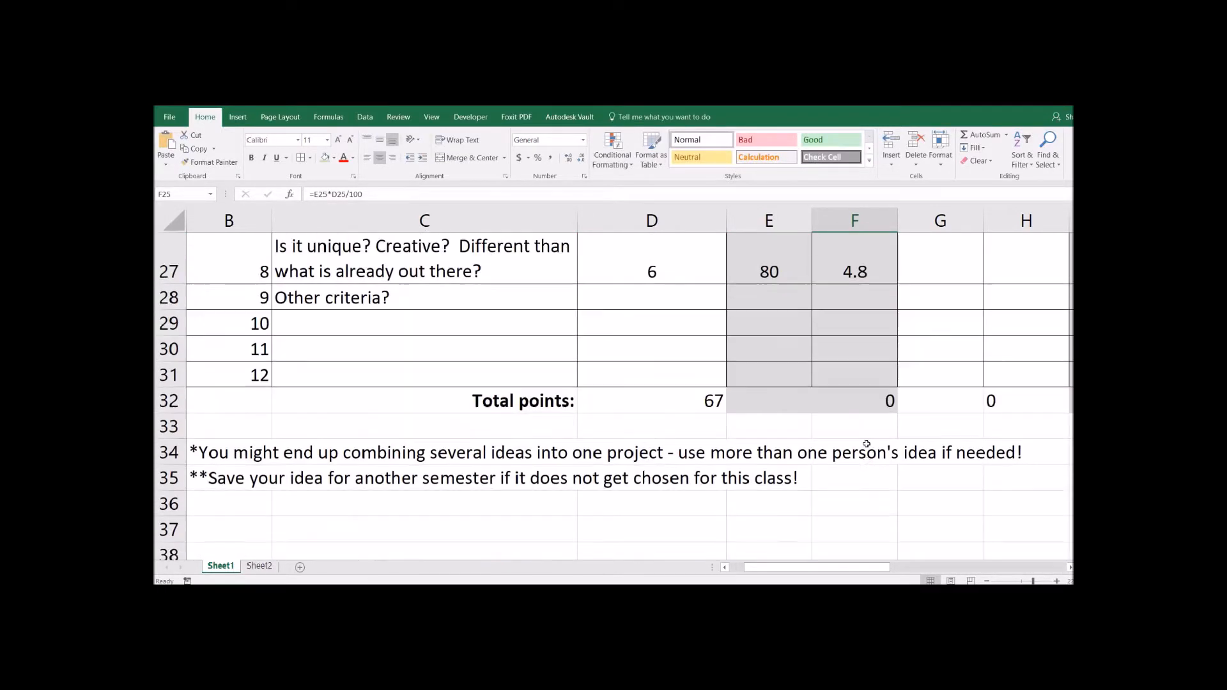
- Enter =SUM(F20:F31)*100/D32 in F32 to get the 89.62687 percentage score
click(864, 406)
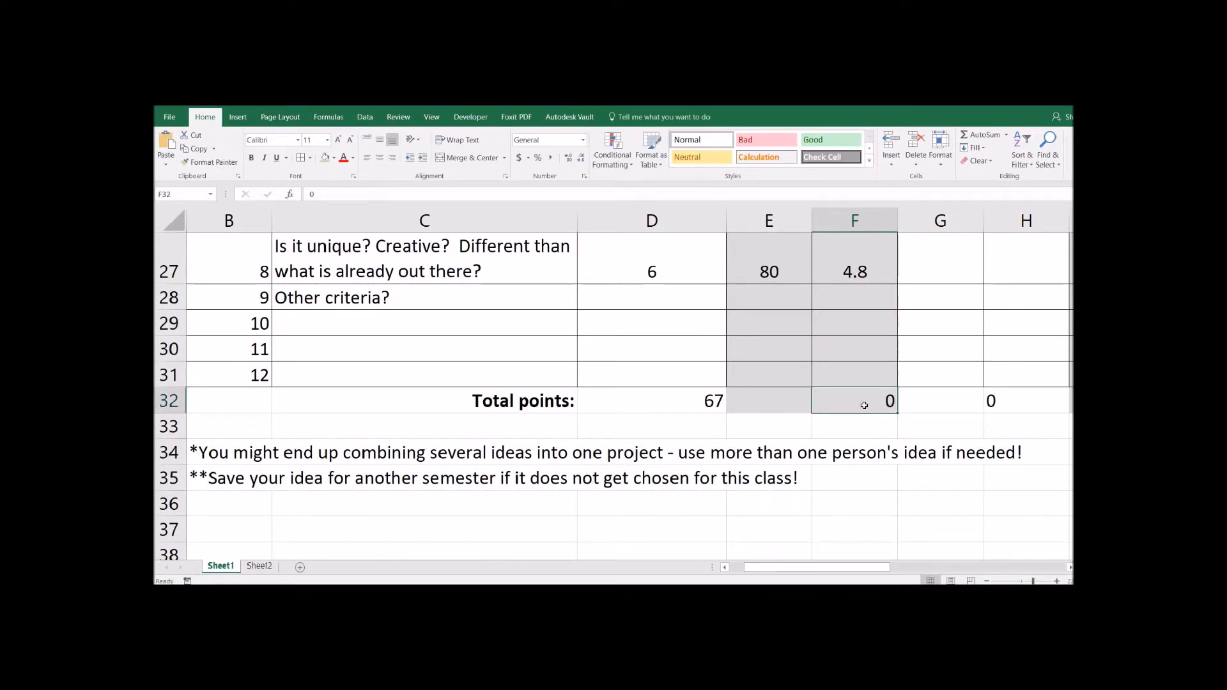
text(=SUM()
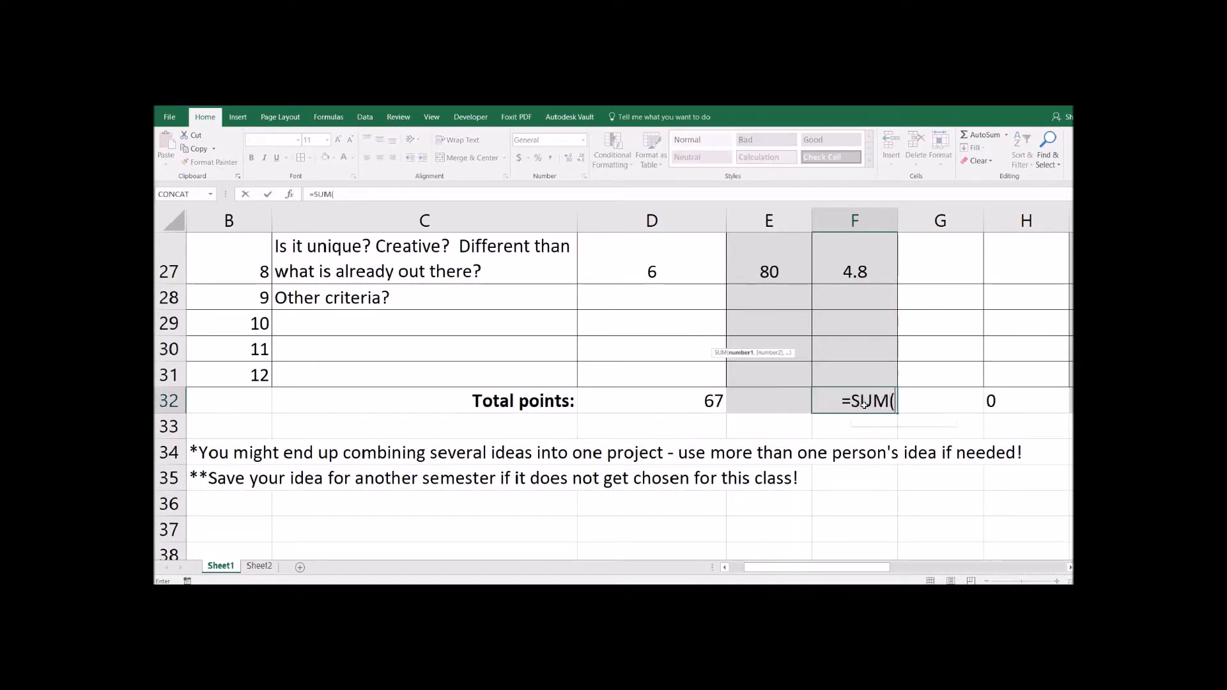
scroll(870, 342, up, 4)
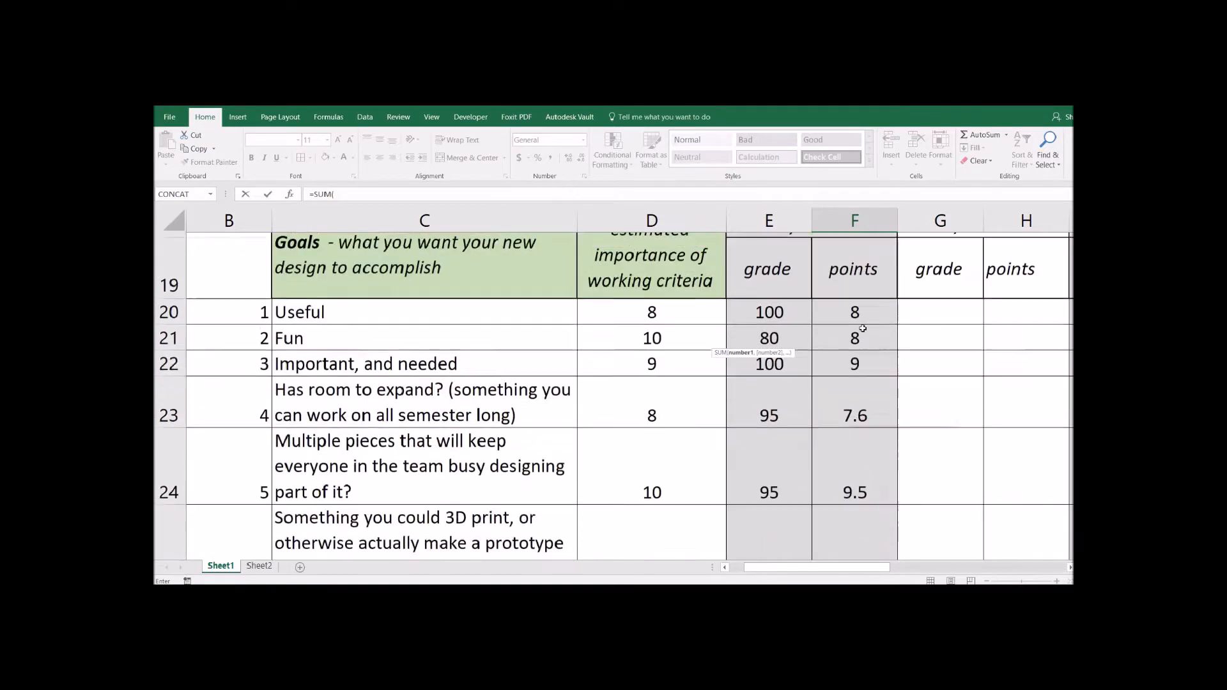
scroll(861, 334, down, 1)
drag(861, 334, 850, 498)
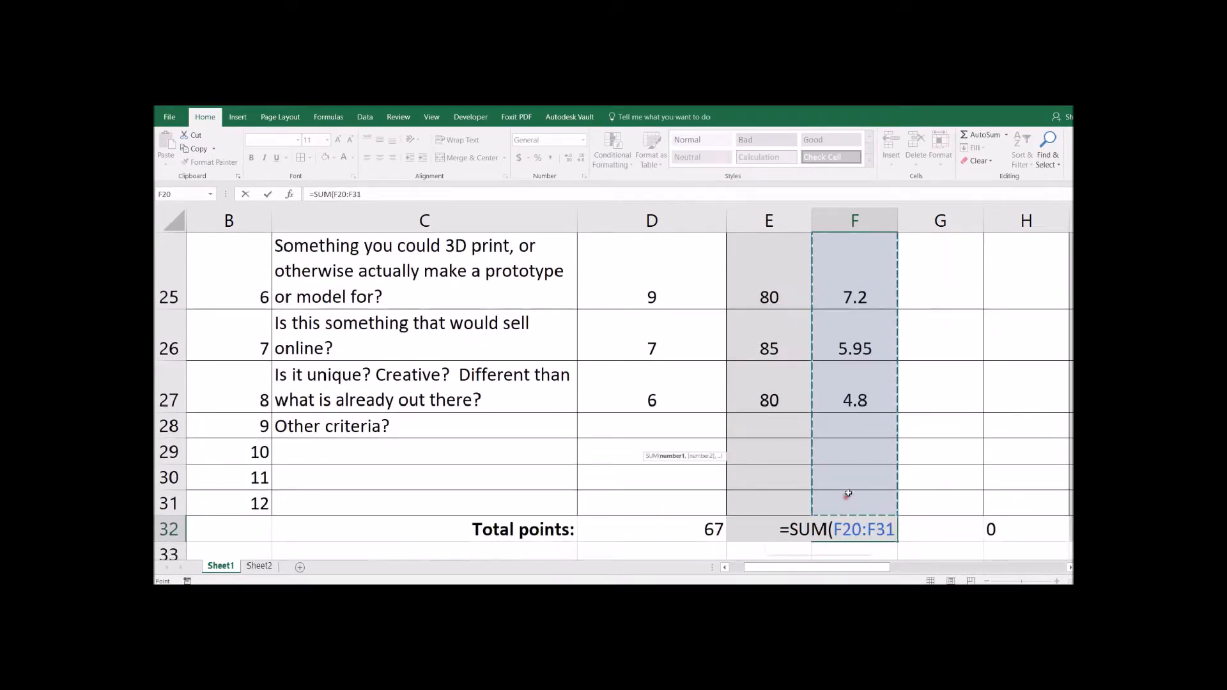
text())
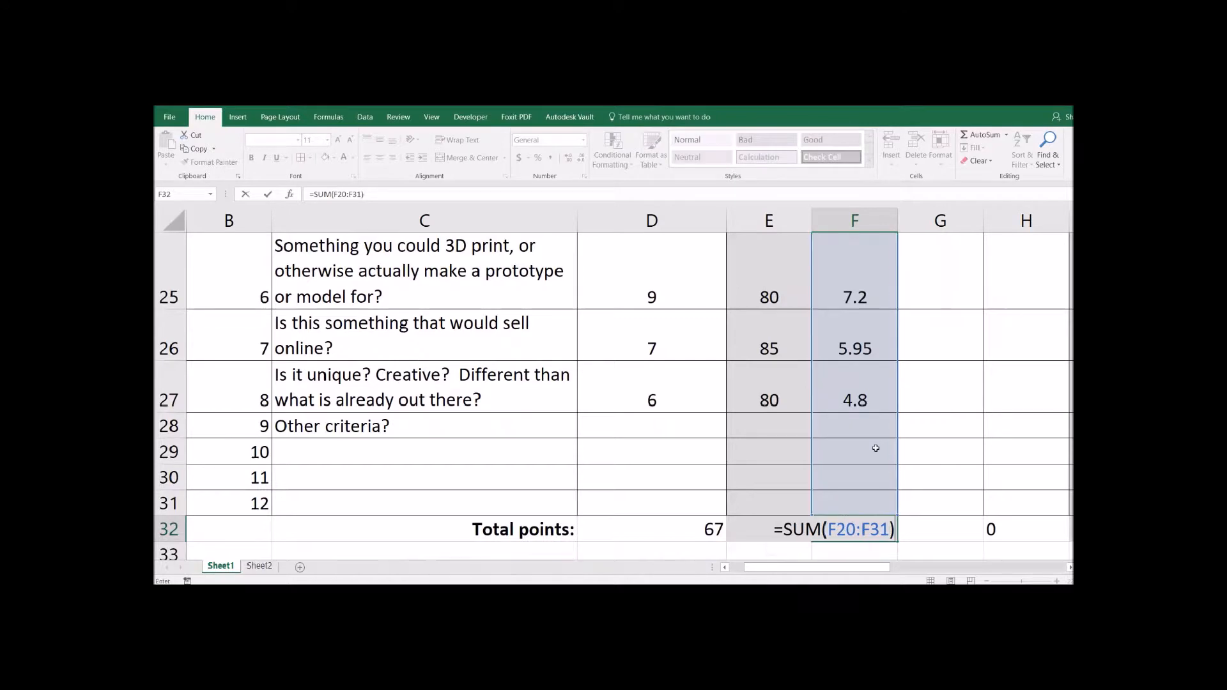
text(*100/)
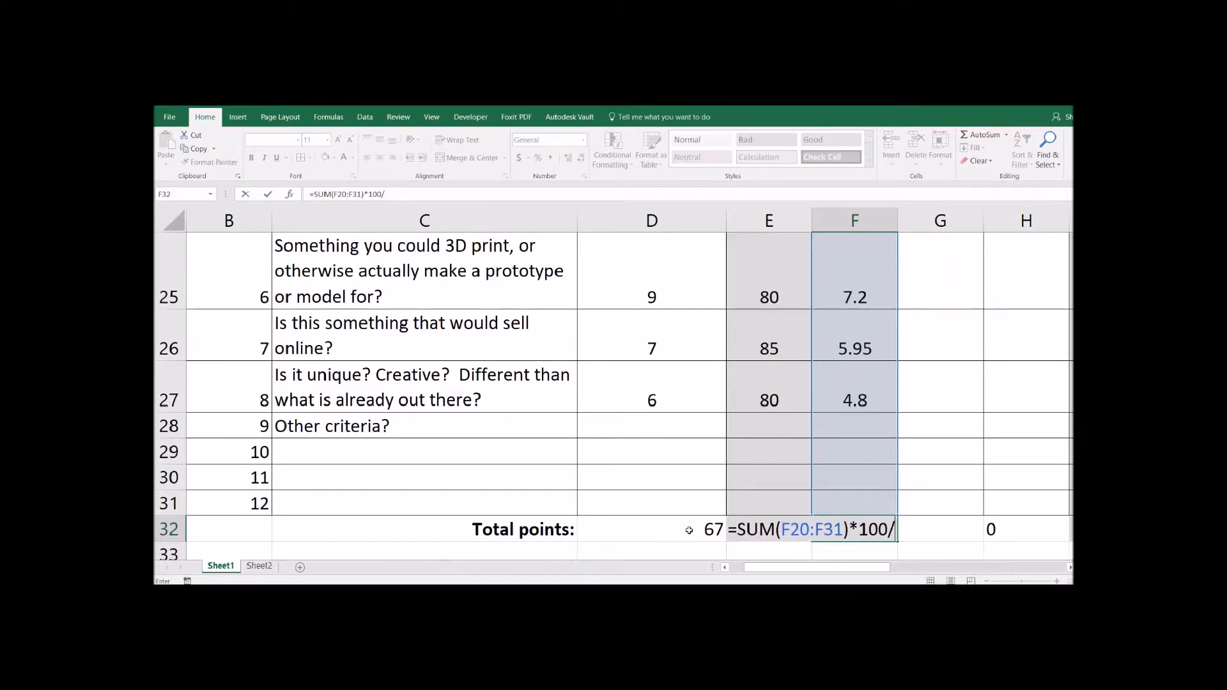
click(690, 531)
key(Return)
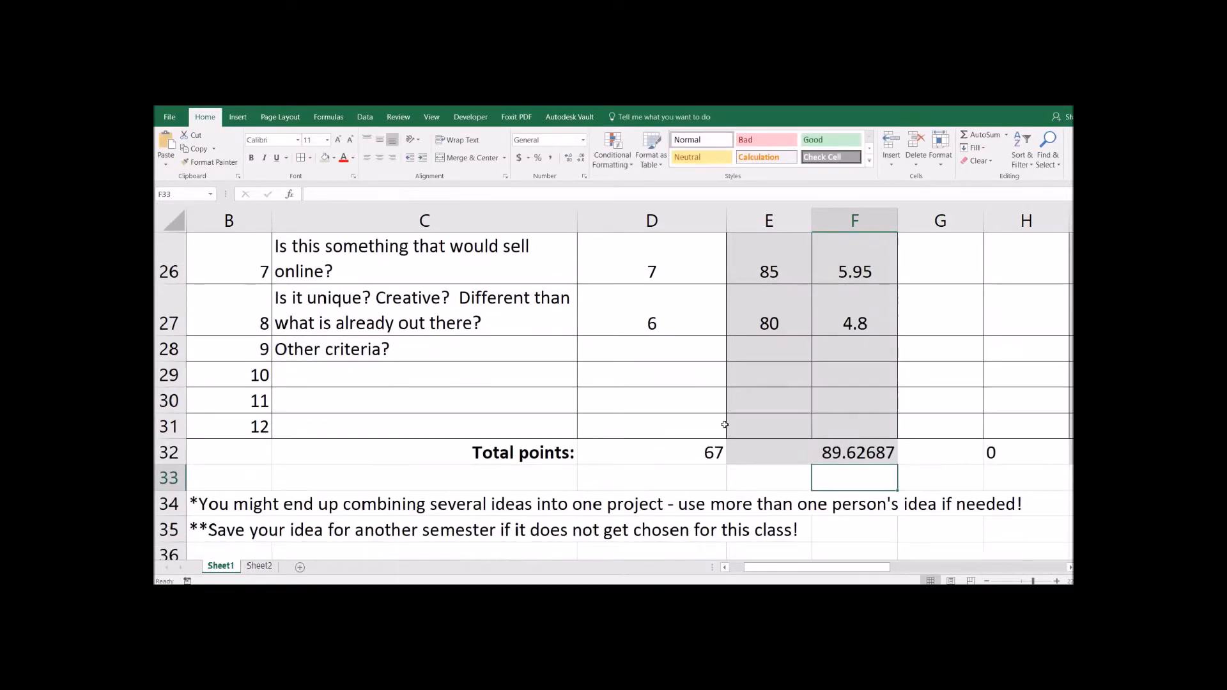
- Highlight the 89.62687 score in F32 with a light gold fill
click(882, 452)
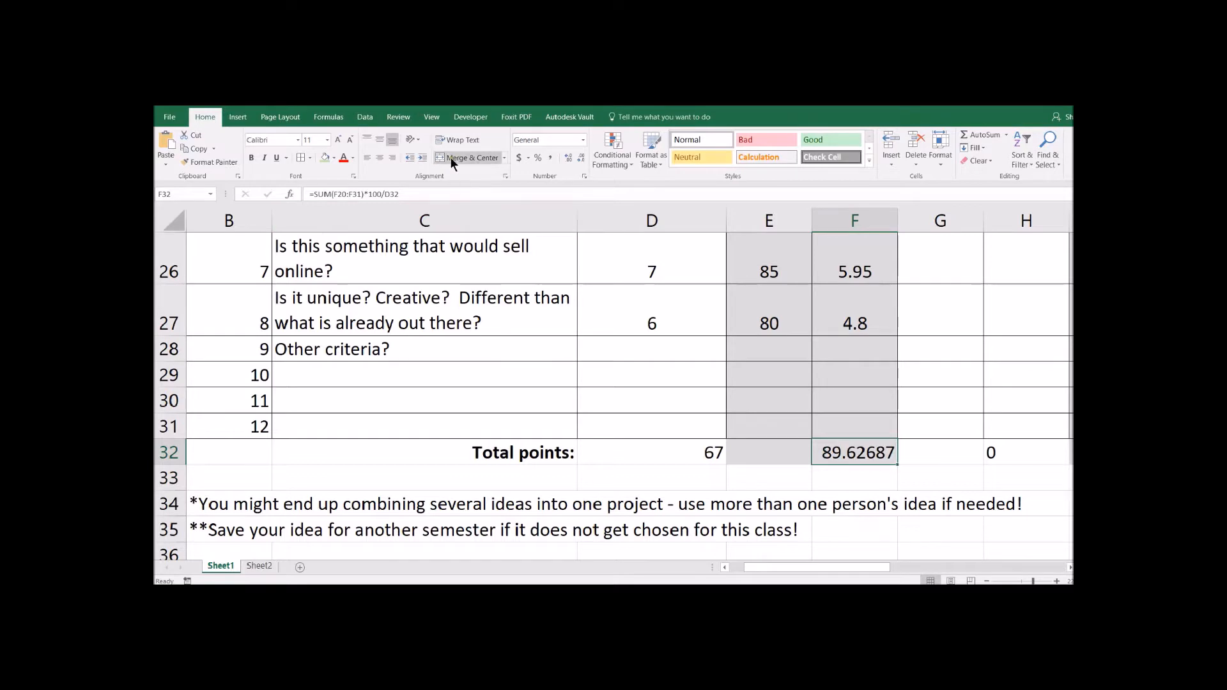
click(334, 158)
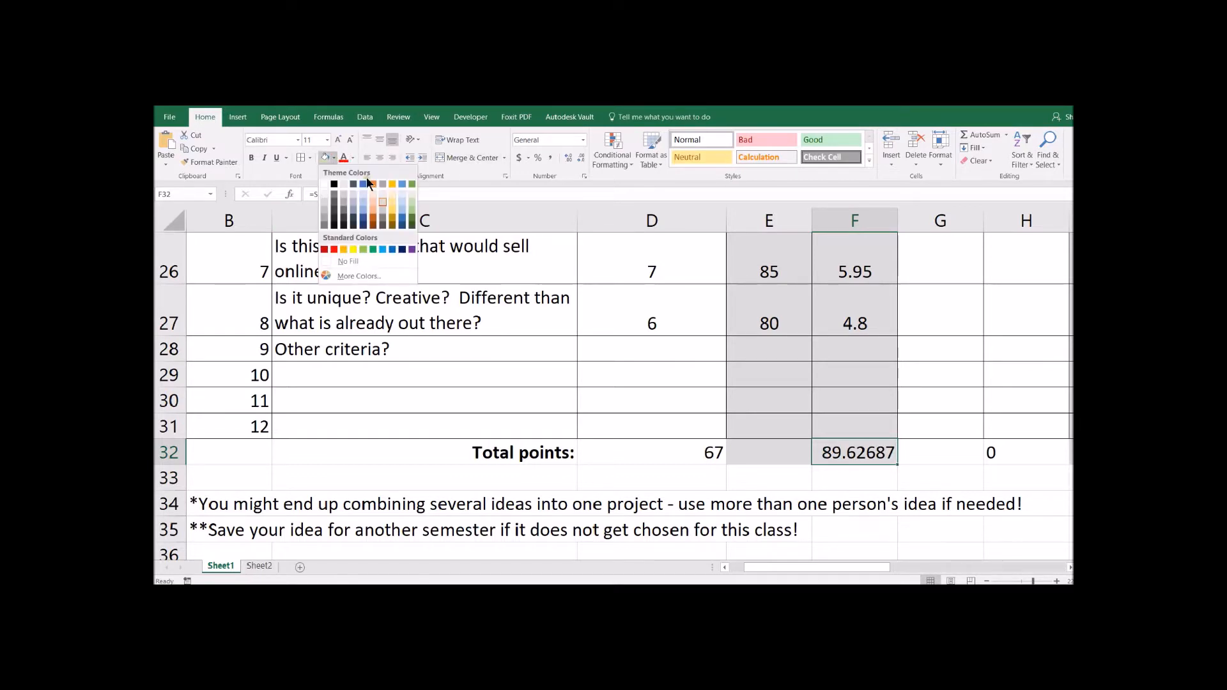
click(392, 198)
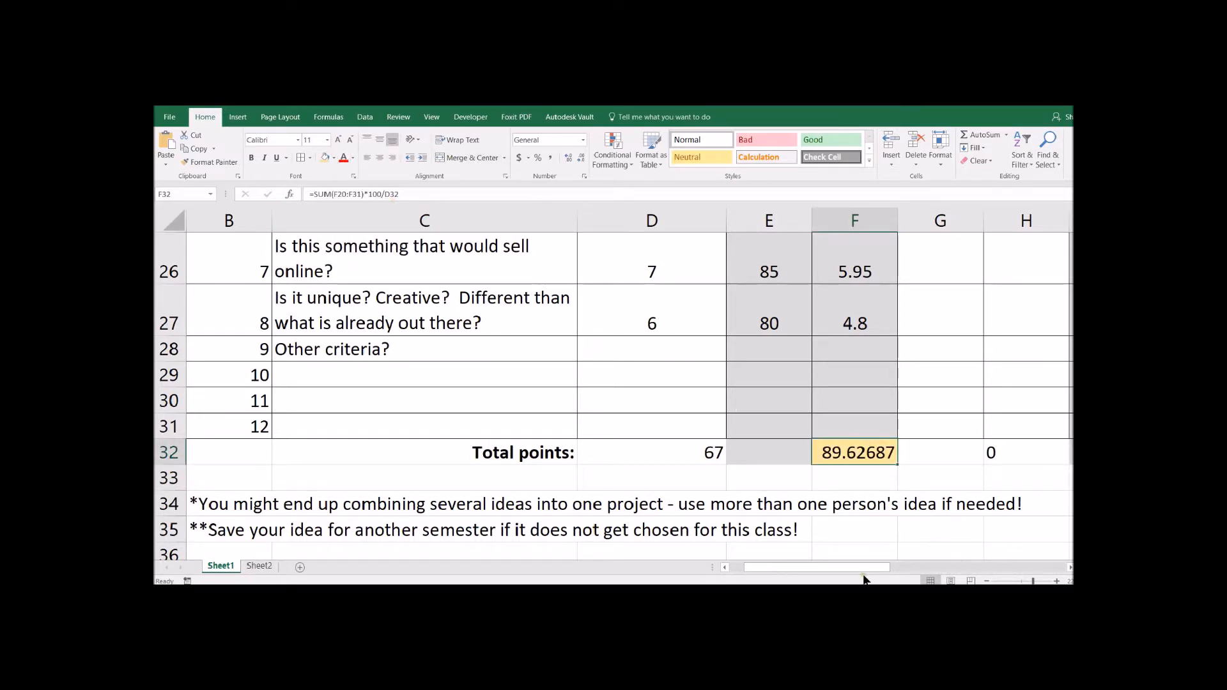
drag(872, 567, 902, 567)
click(520, 471)
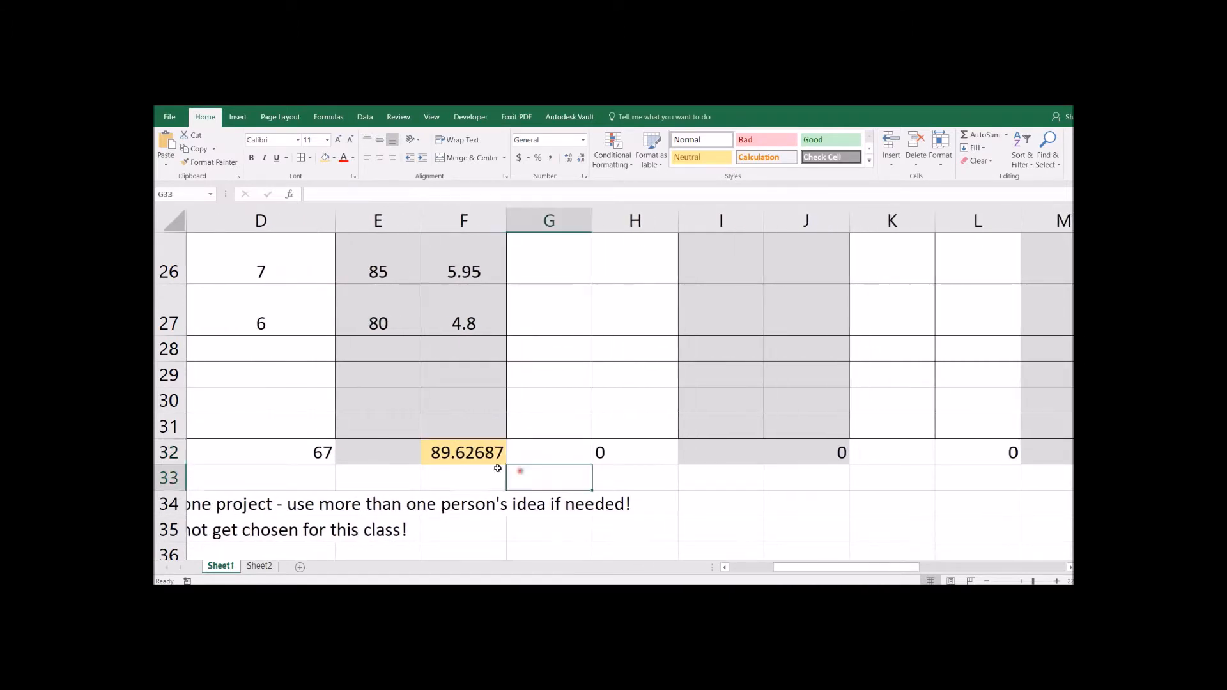
double_click(478, 452)
click(623, 452)
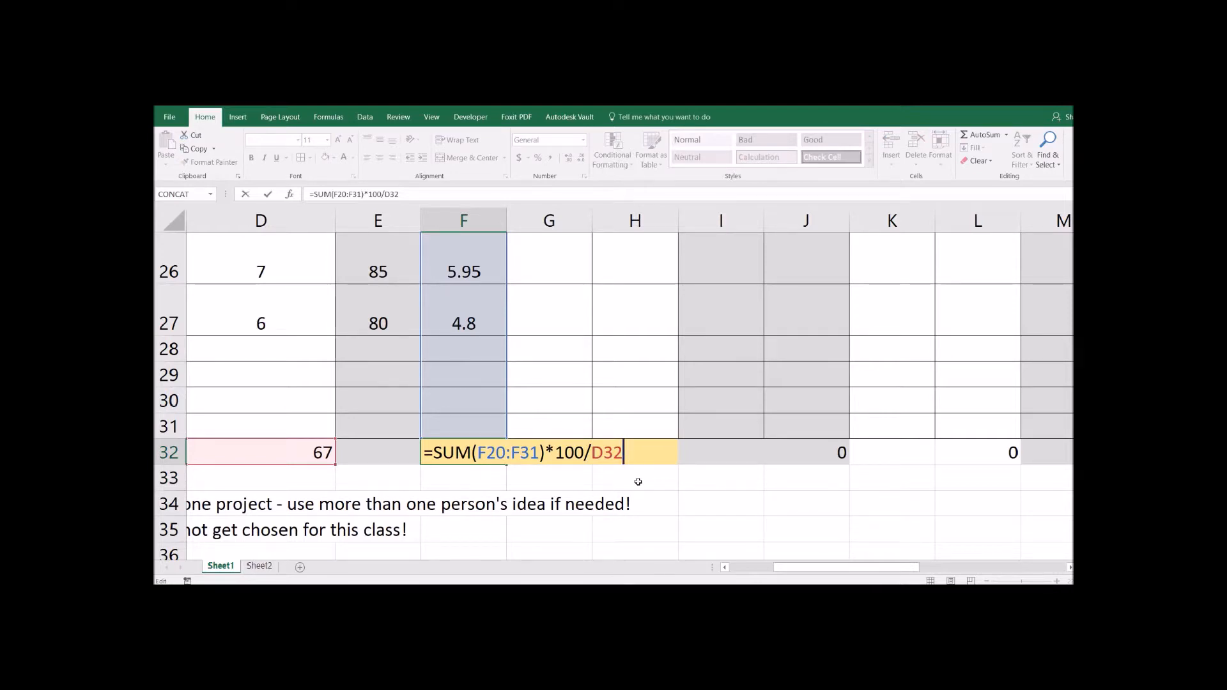
key(Return)
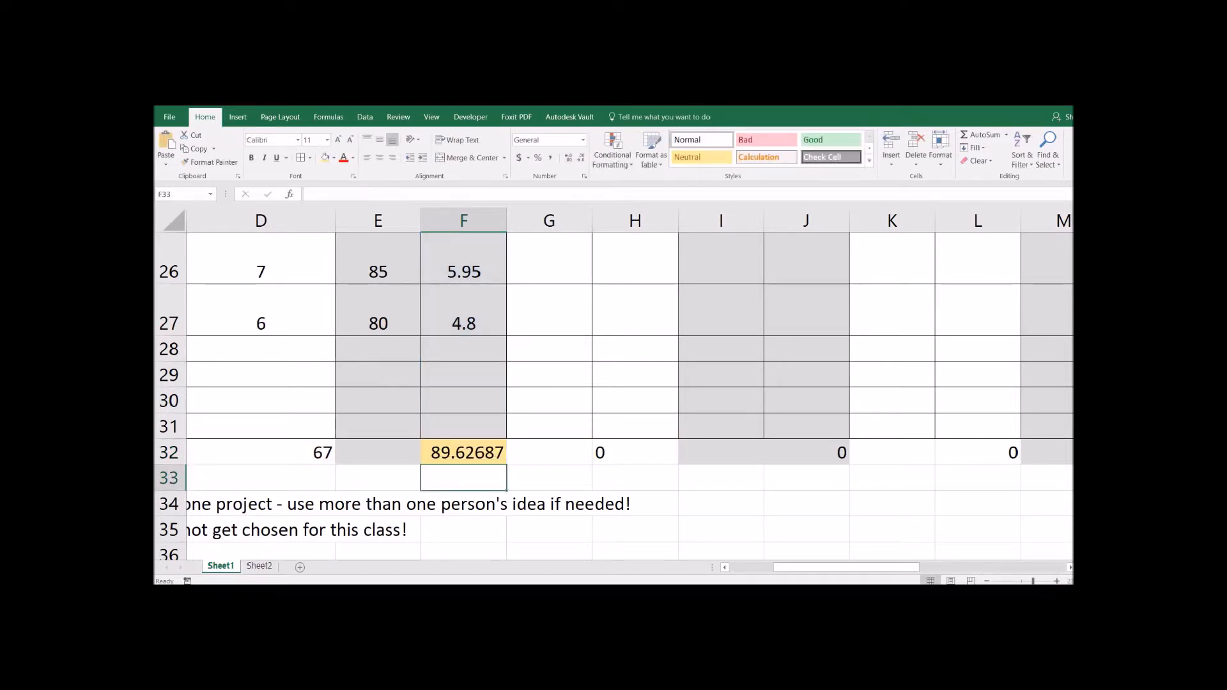